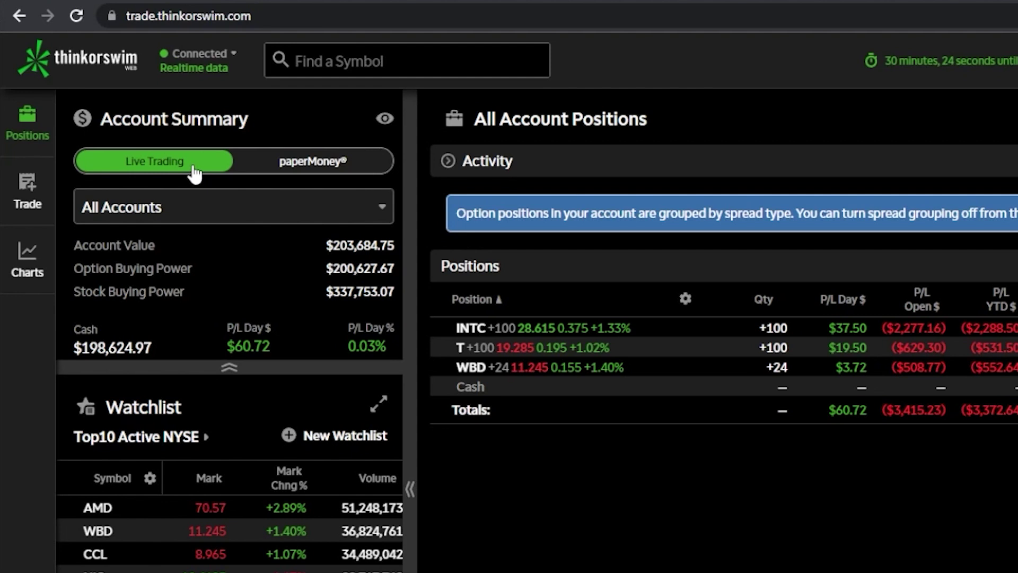
Switch the account to paperMoney simulated trading and look up the symbol GOOG to load its trade page
{"action": "left_click", "coordinate": [306, 164]}
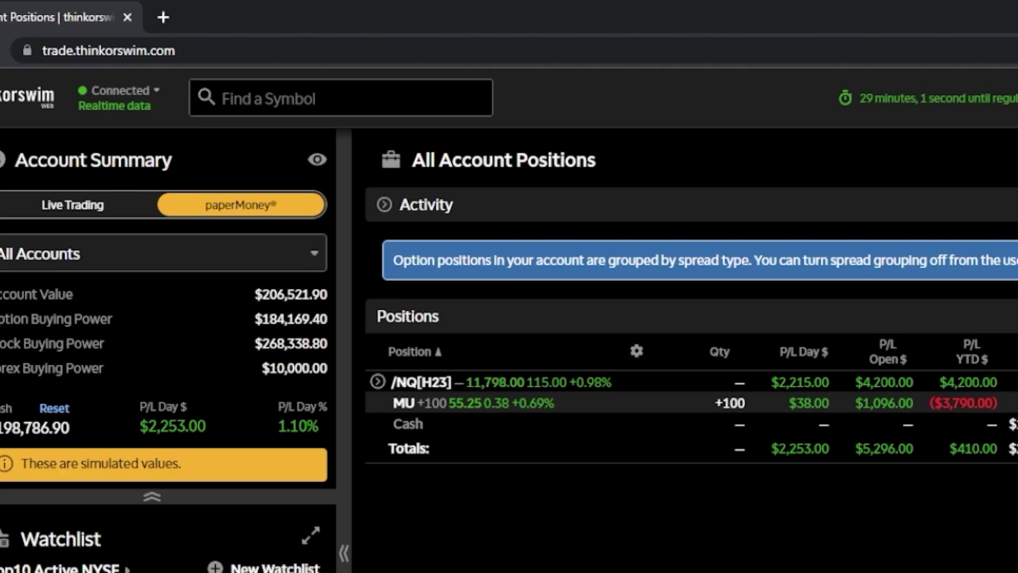
{"action": "left_click", "coordinate": [223, 98]}
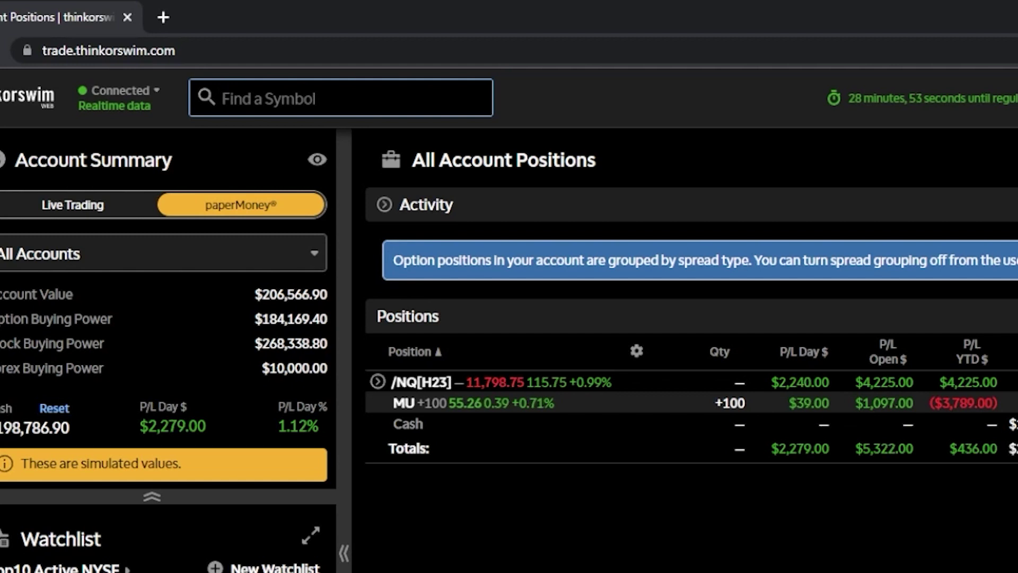
{"action": "type", "text": "GOOG"}
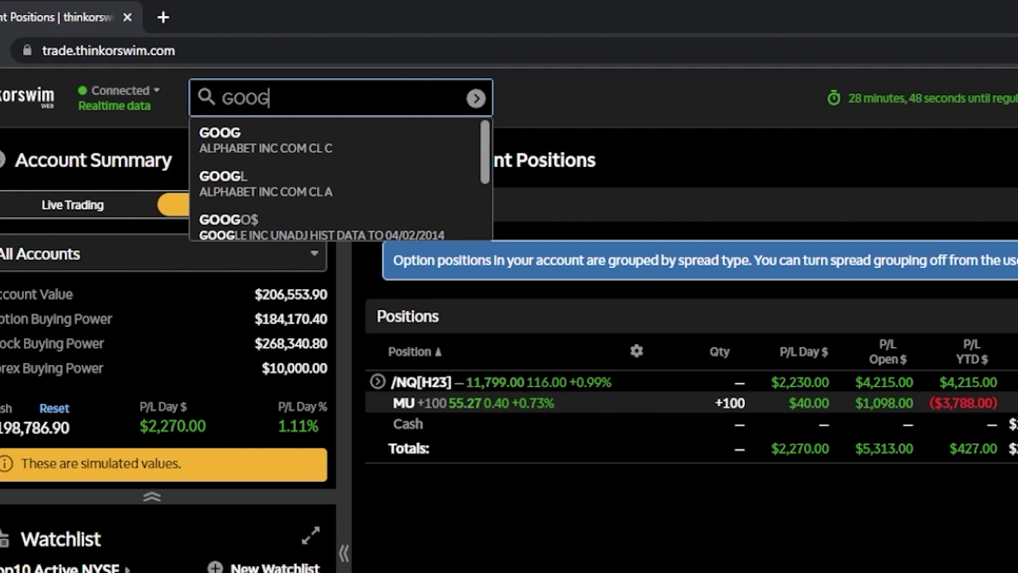
{"action": "key", "text": "Return"}
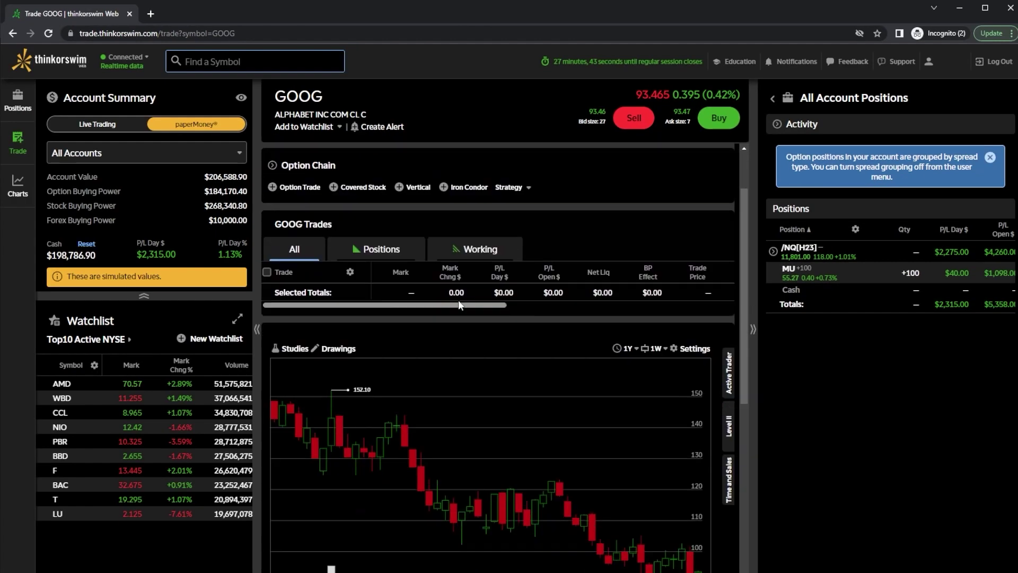
Expand the GOOG option chain and show the January 20, 2023 expiration
{"action": "scroll", "coordinate": [371, 471], "scroll_direction": "down", "scroll_amount": 4}
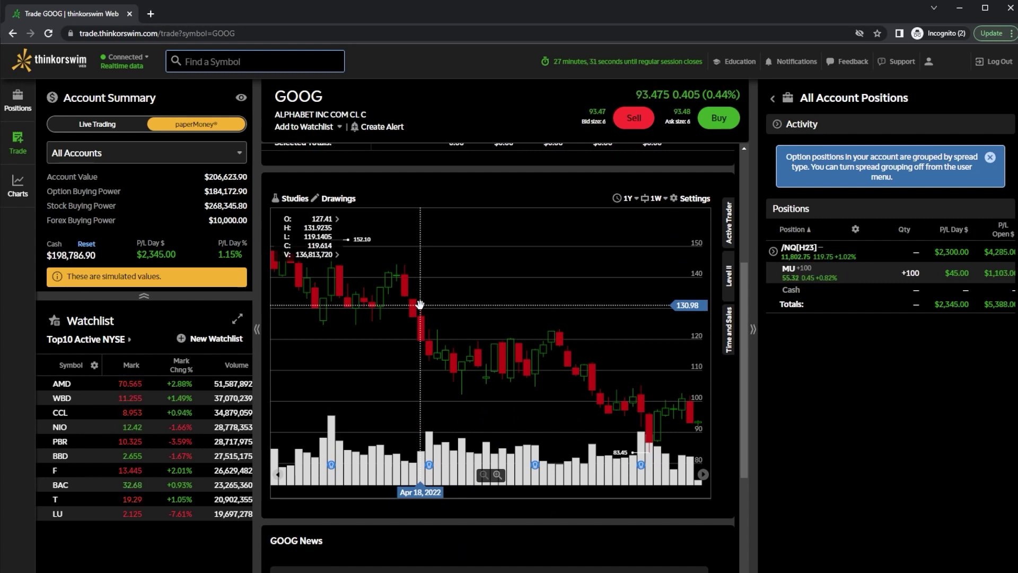
{"action": "scroll", "coordinate": [396, 267], "scroll_direction": "up", "scroll_amount": 5}
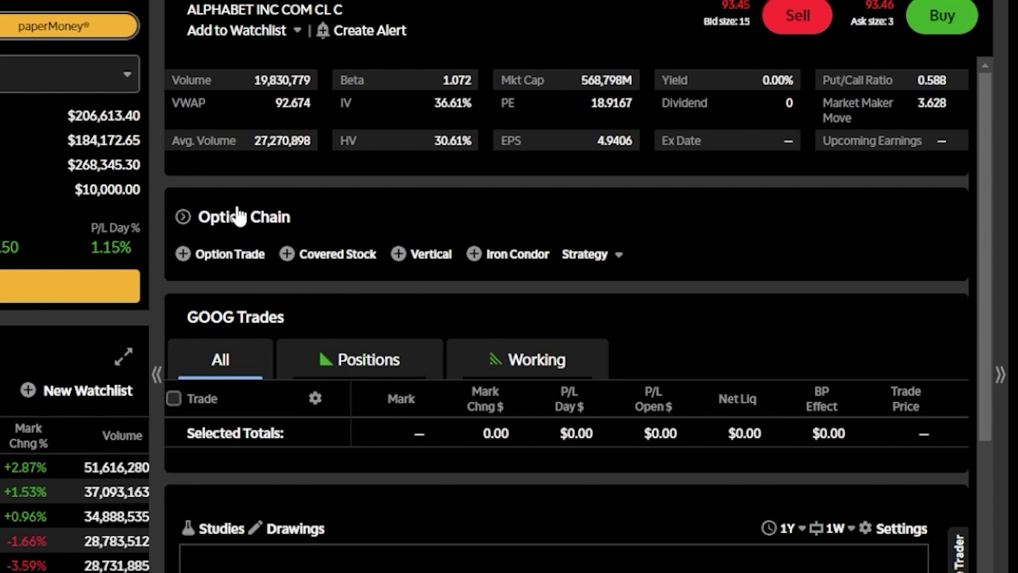
{"action": "left_click", "coordinate": [186, 217]}
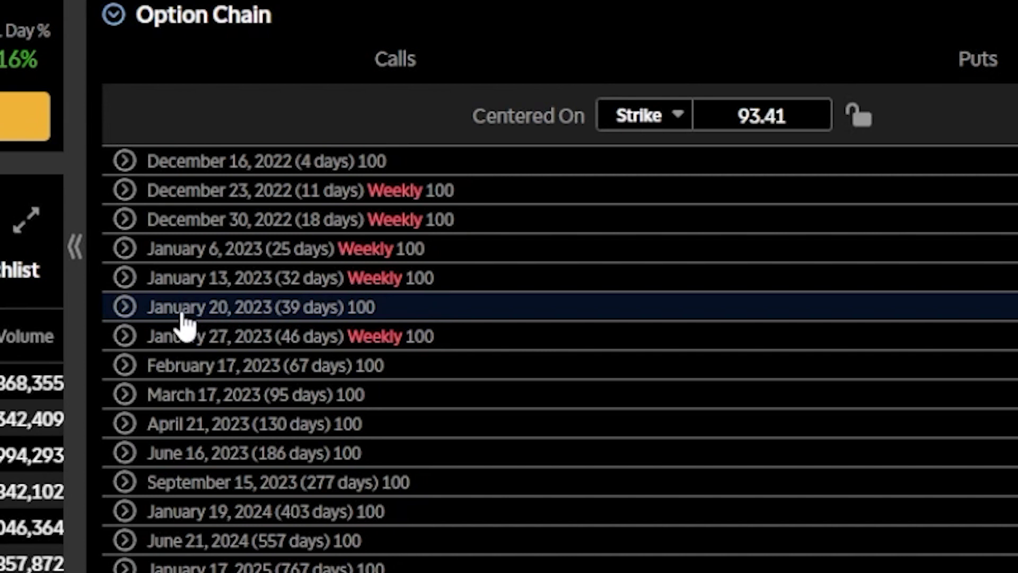
{"action": "left_click", "coordinate": [276, 318]}
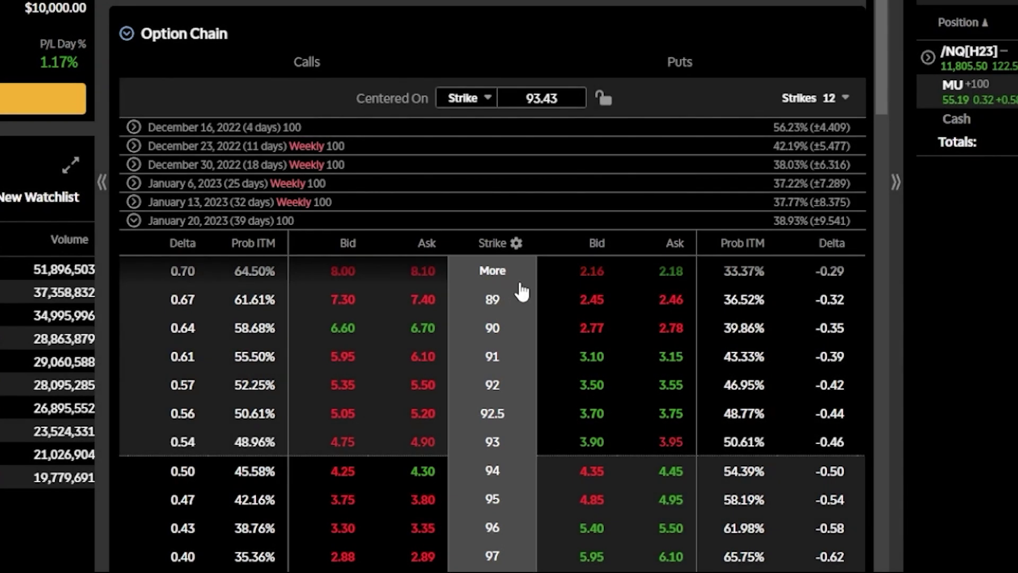
Set the number of strikes displayed in the option chain to 18
{"action": "scroll", "coordinate": [520, 289], "scroll_direction": "down", "scroll_amount": 5}
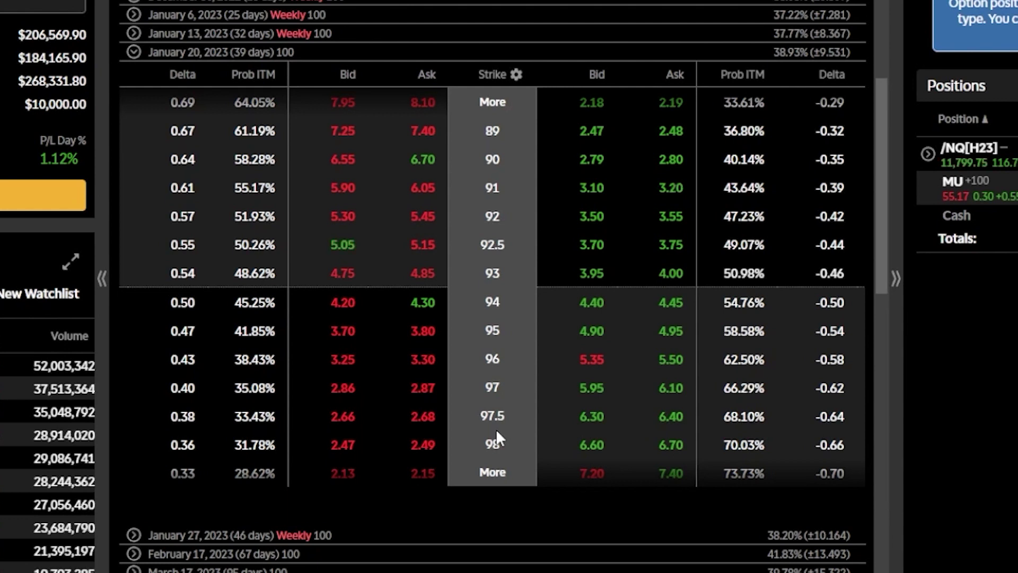
{"action": "scroll", "coordinate": [473, 419], "scroll_direction": "up", "scroll_amount": 2}
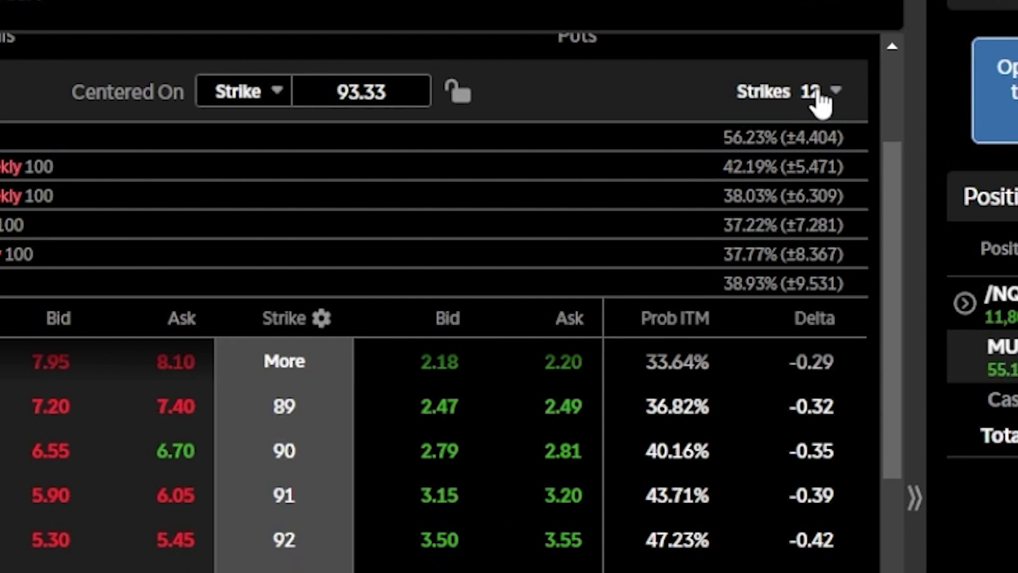
{"action": "left_click", "coordinate": [820, 103]}
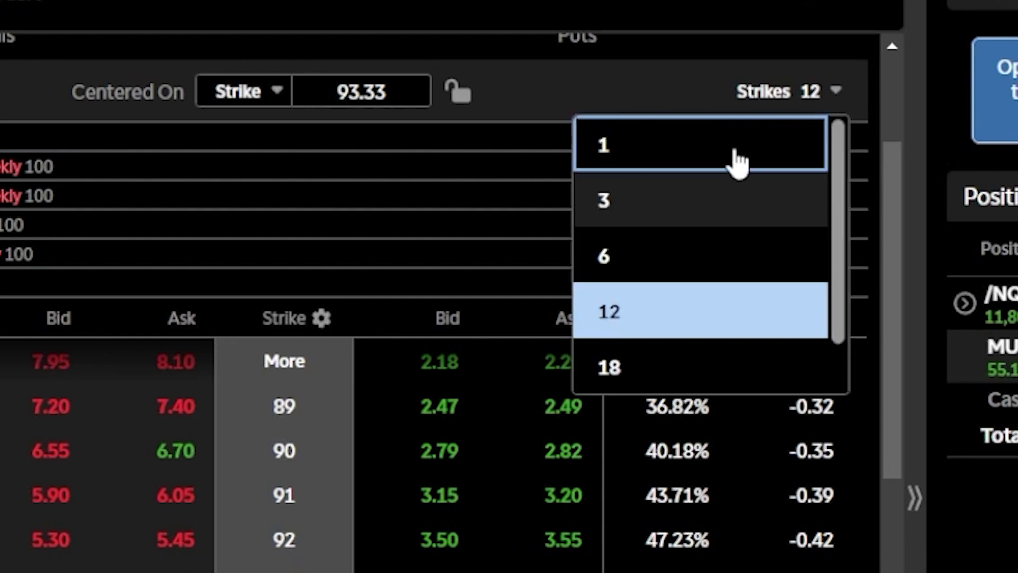
{"action": "scroll", "coordinate": [716, 207], "scroll_direction": "down", "scroll_amount": 1}
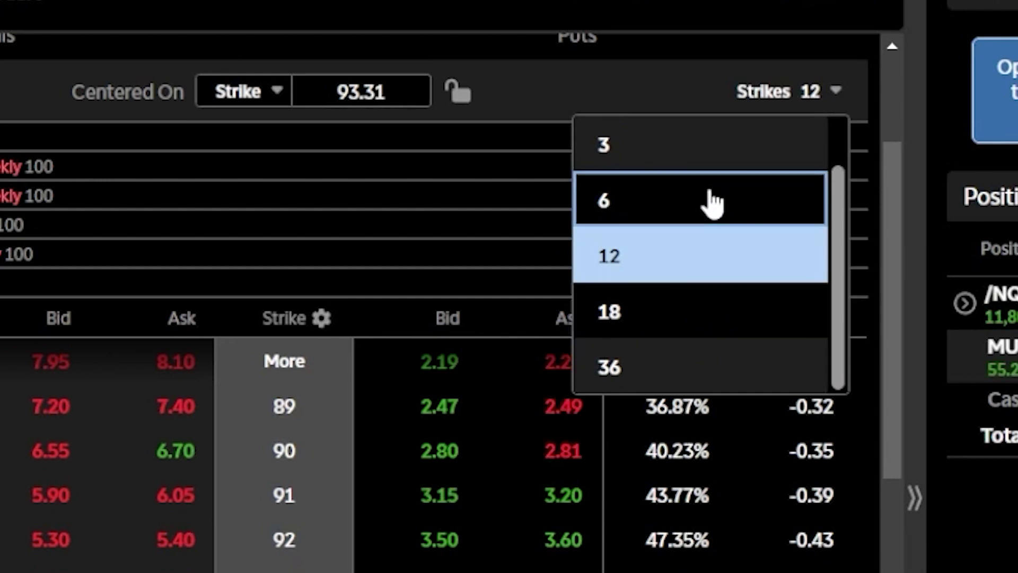
{"action": "left_click", "coordinate": [698, 314]}
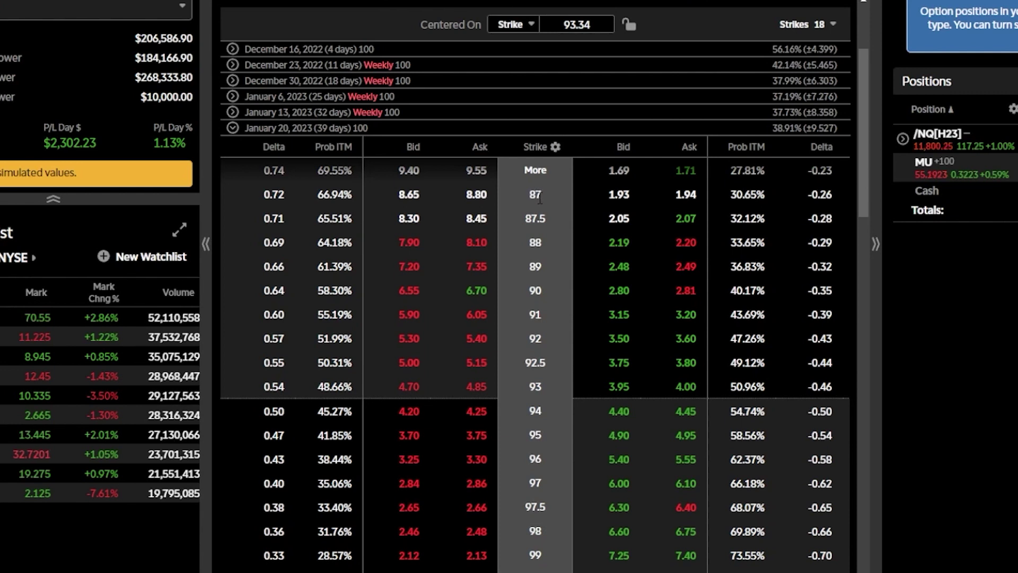
Load more strikes above 102.5 in the January 20, 2023 expiration
{"action": "scroll", "coordinate": [538, 198], "scroll_direction": "down", "scroll_amount": 3}
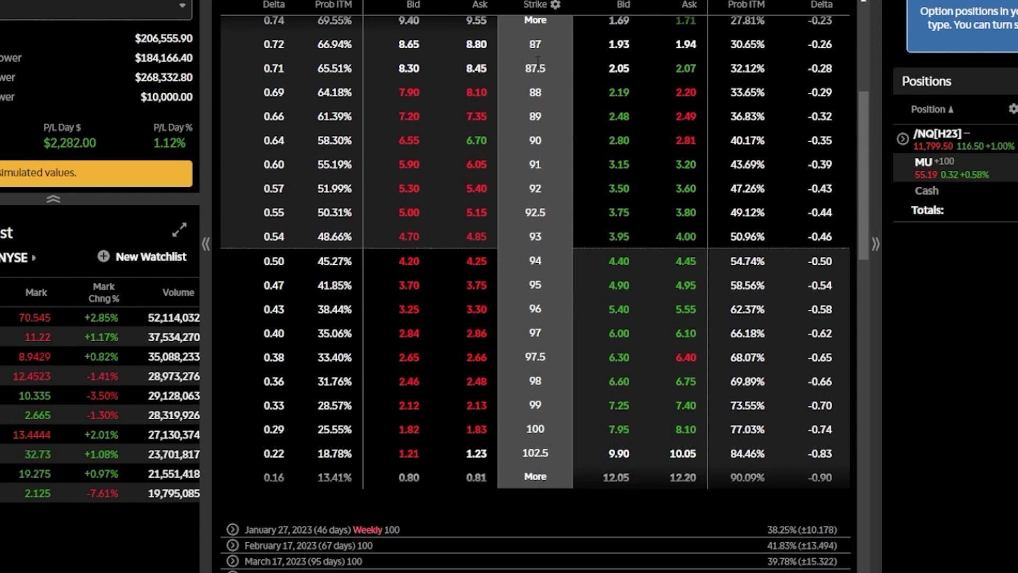
{"action": "scroll", "coordinate": [536, 59], "scroll_direction": "up", "scroll_amount": 2}
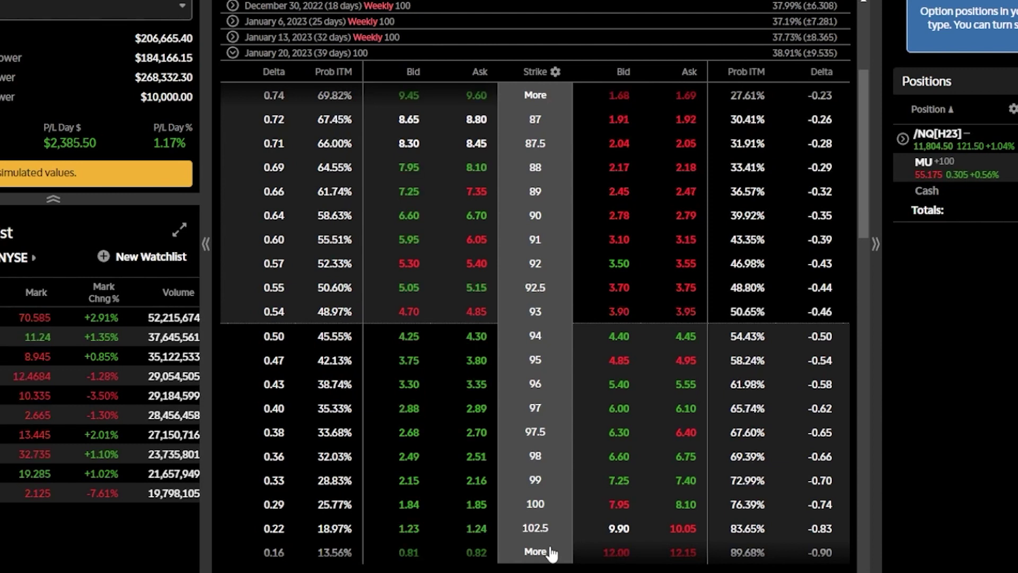
{"action": "left_click", "coordinate": [538, 552]}
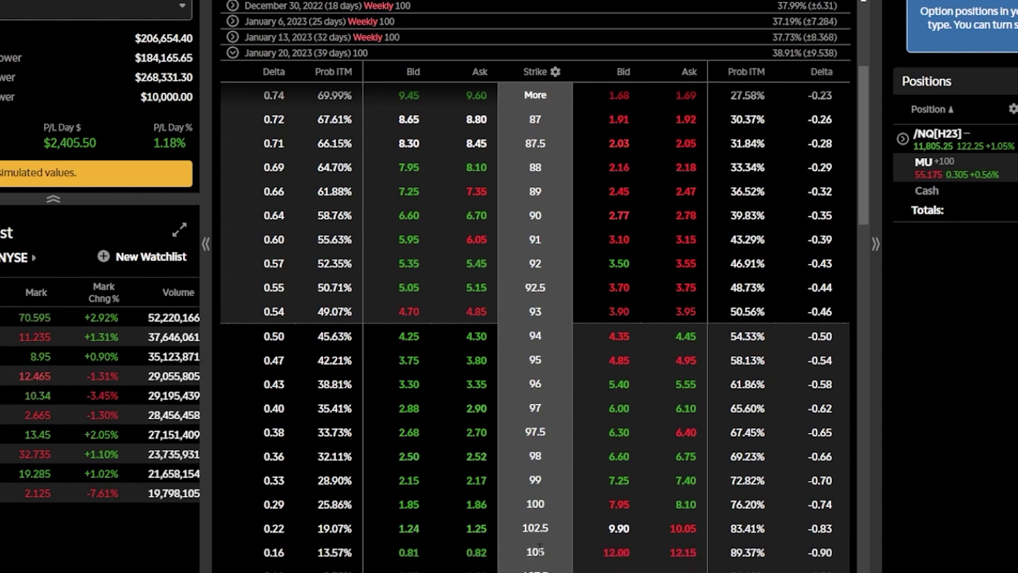
{"action": "scroll", "coordinate": [539, 549], "scroll_direction": "down", "scroll_amount": 1}
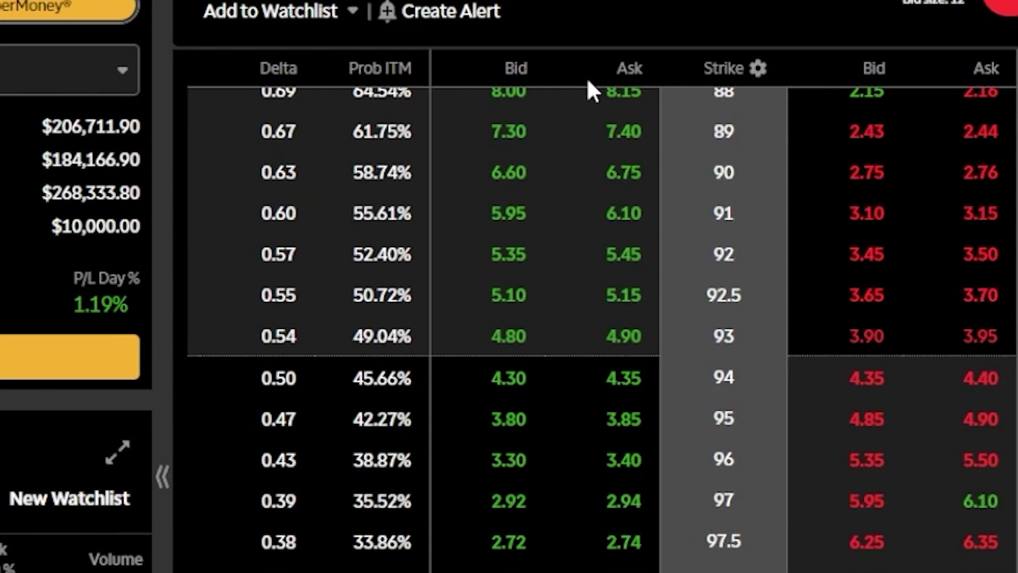
Examine the visible and available columns in the option chain's column customization and close it
{"action": "left_click", "coordinate": [759, 70]}
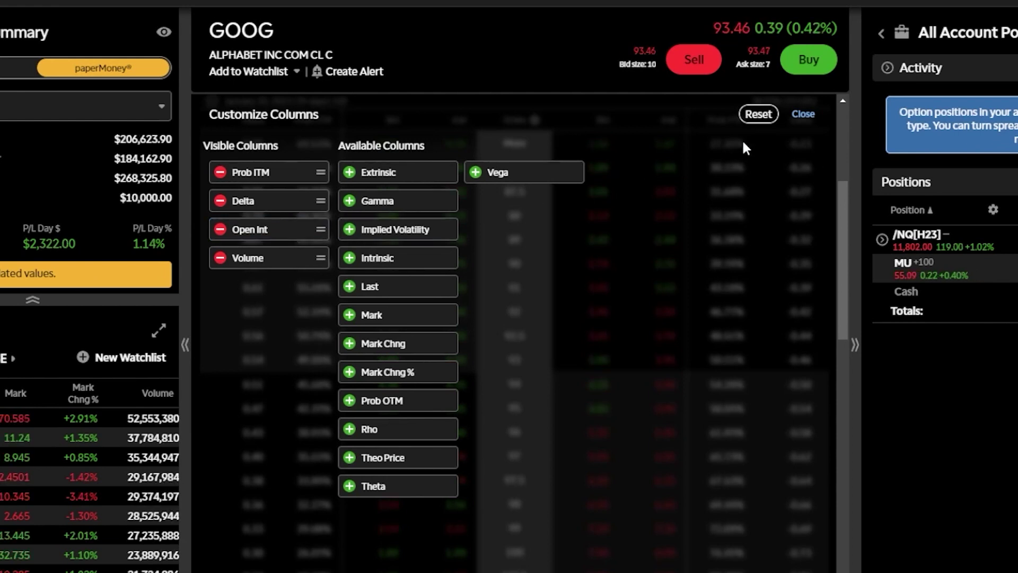
{"action": "left_click", "coordinate": [810, 117]}
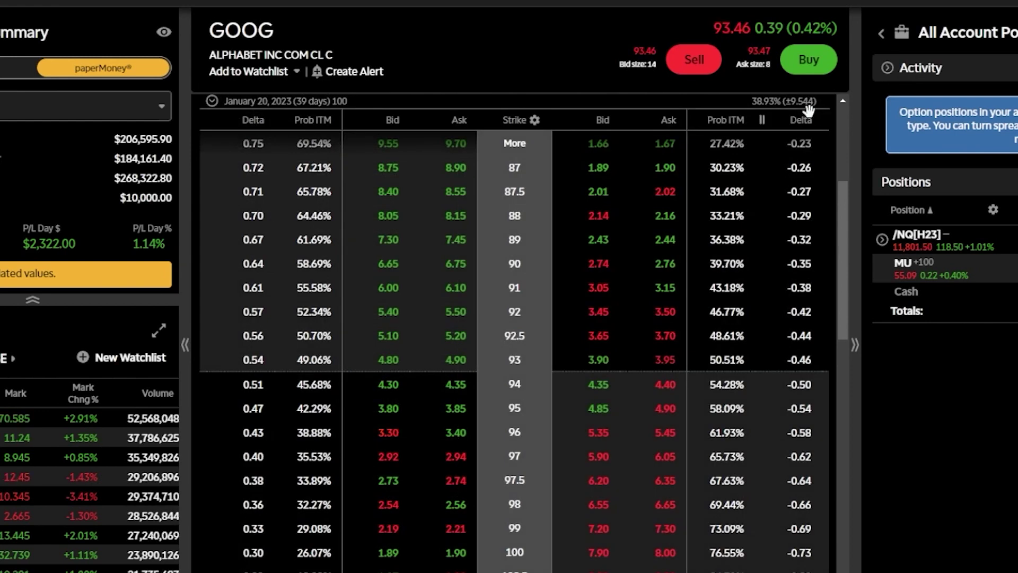
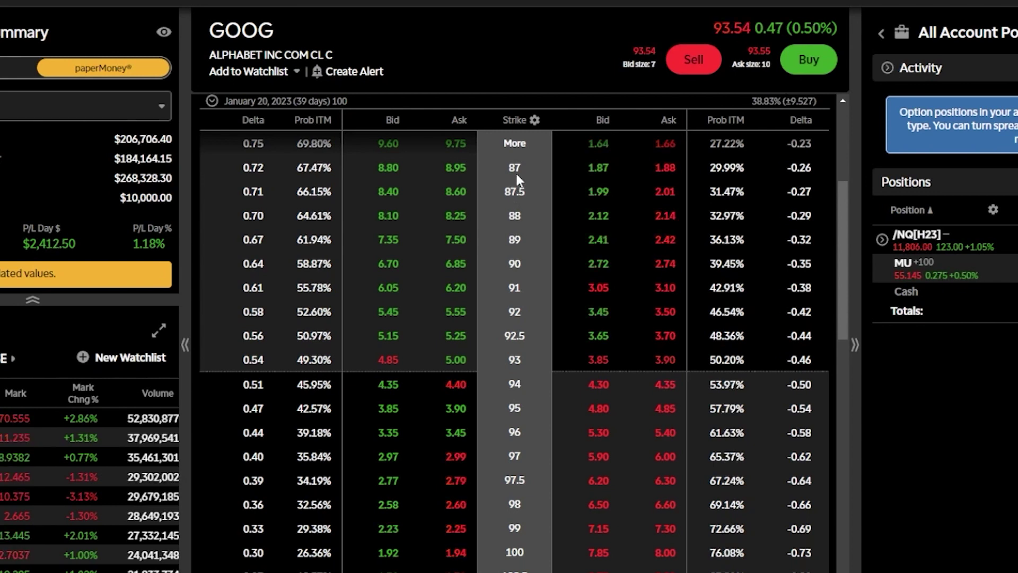
Keep the time in force at Day, then review and send the limit order to buy 1 GOOG Jan 20 94 call at 4.35
{"action": "scroll", "coordinate": [518, 169], "scroll_direction": "down", "scroll_amount": 3}
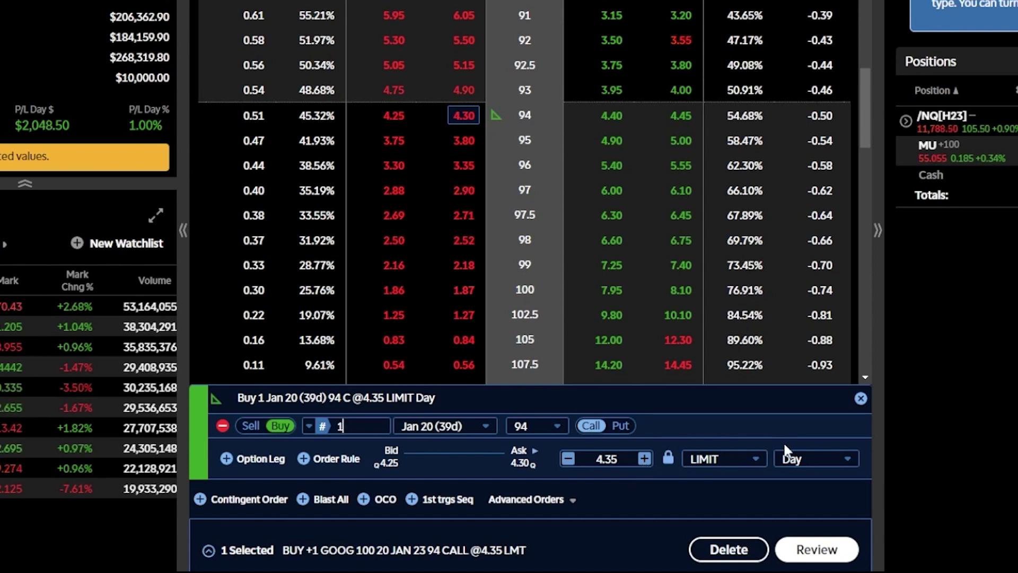
{"action": "left_click", "coordinate": [819, 464]}
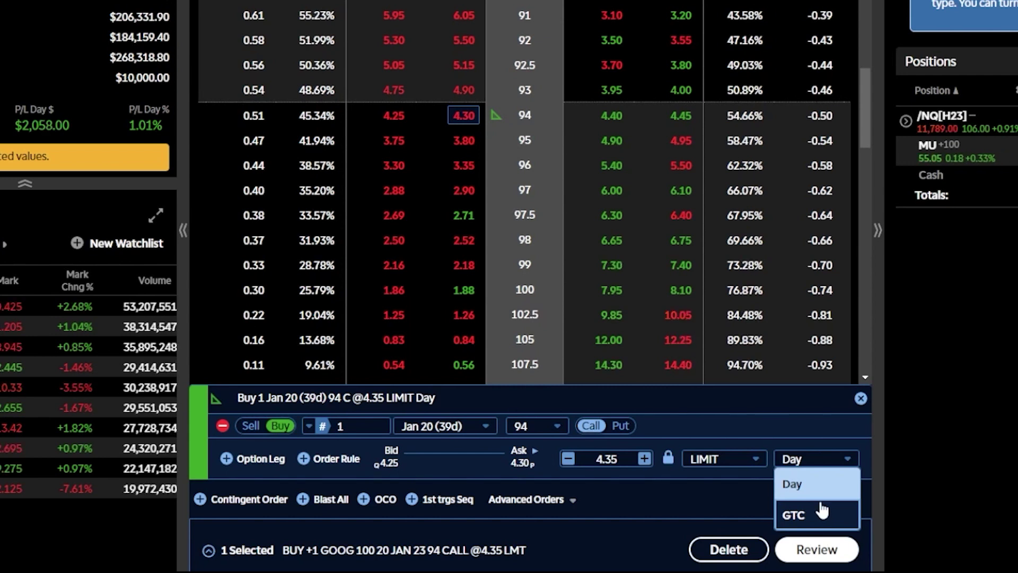
{"action": "left_click", "coordinate": [817, 491]}
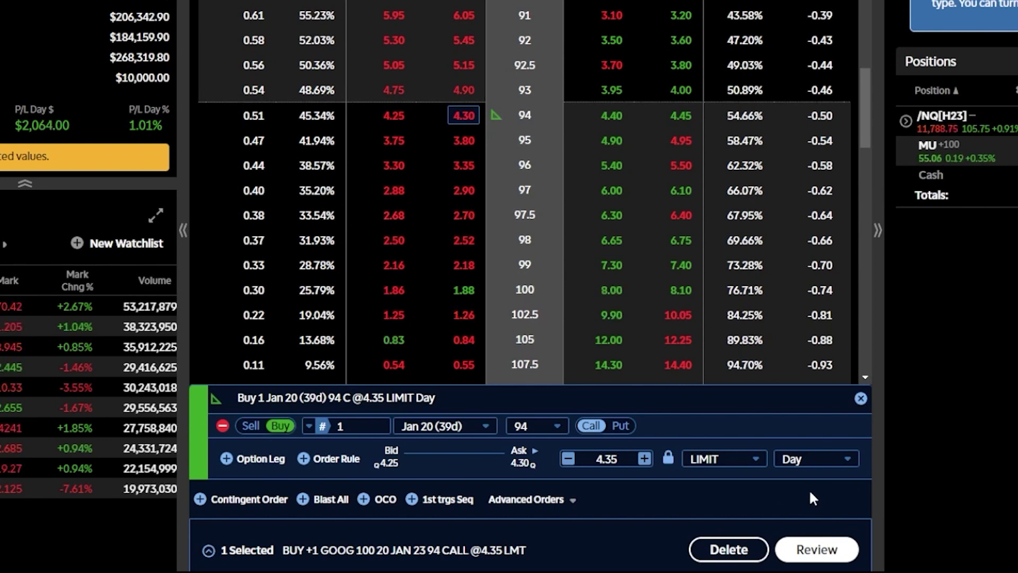
{"action": "left_click", "coordinate": [833, 550]}
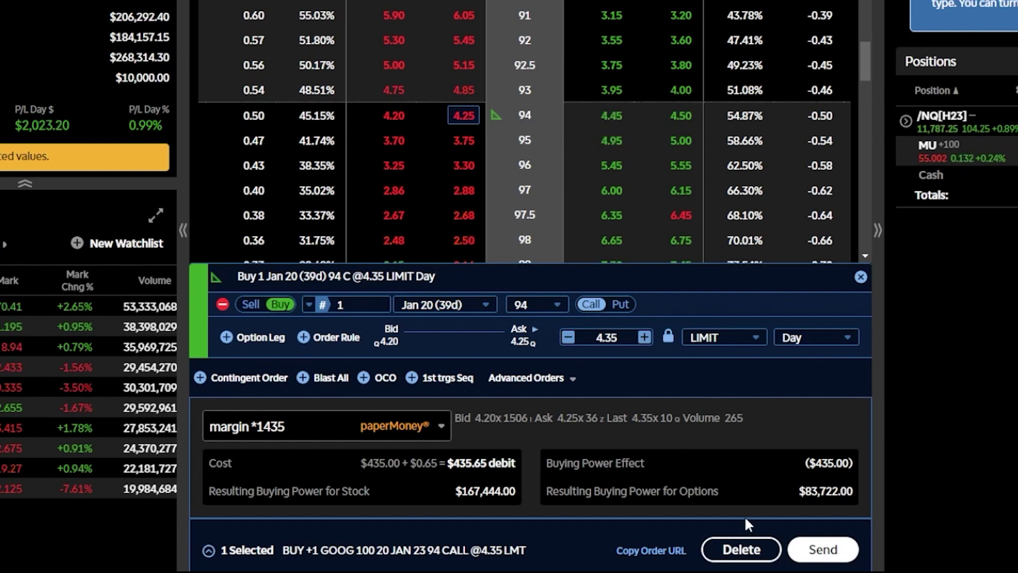
{"action": "left_click", "coordinate": [843, 552]}
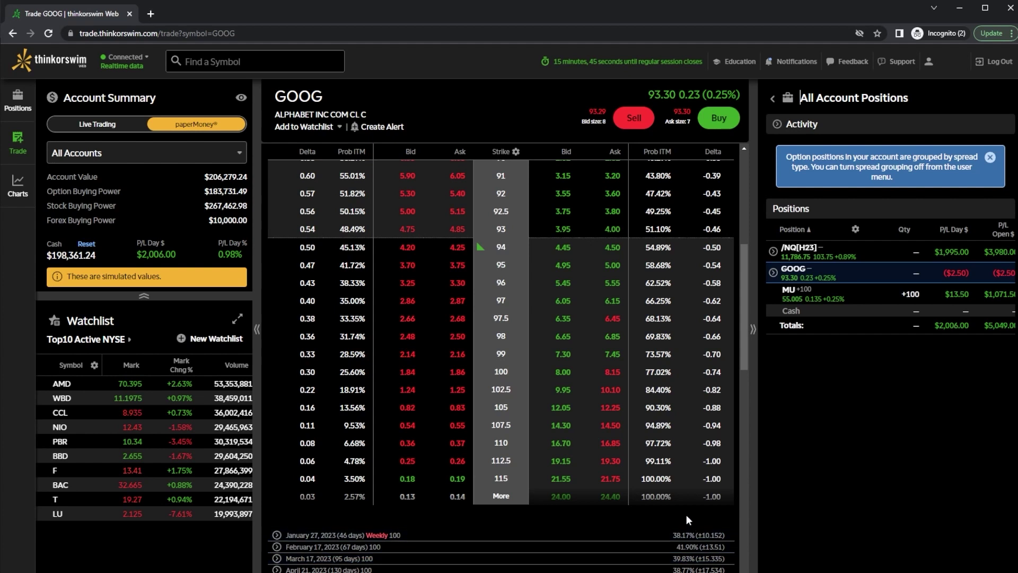
Collapse the option chain and open the GOOG Jan 20 94 call from the expanded GOOG entry in the account positions
{"action": "scroll", "coordinate": [684, 512], "scroll_direction": "up", "scroll_amount": 6}
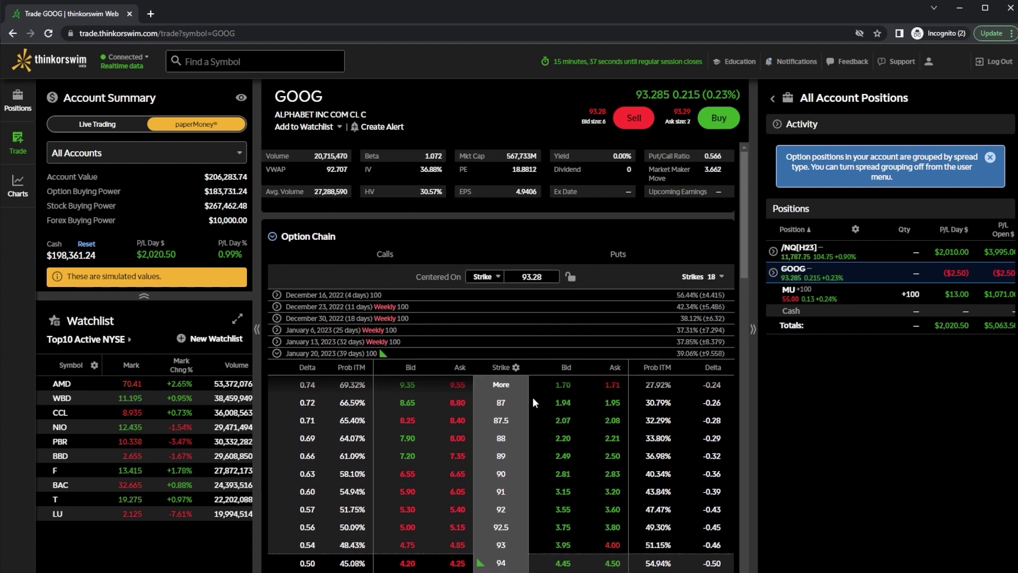
{"action": "left_click", "coordinate": [272, 237]}
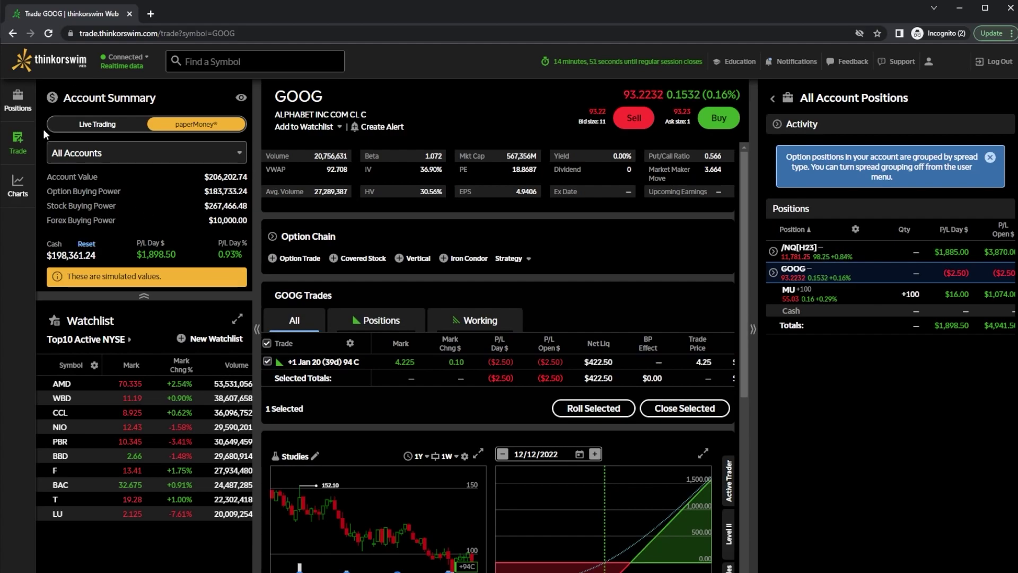
{"action": "left_click", "coordinate": [18, 101]}
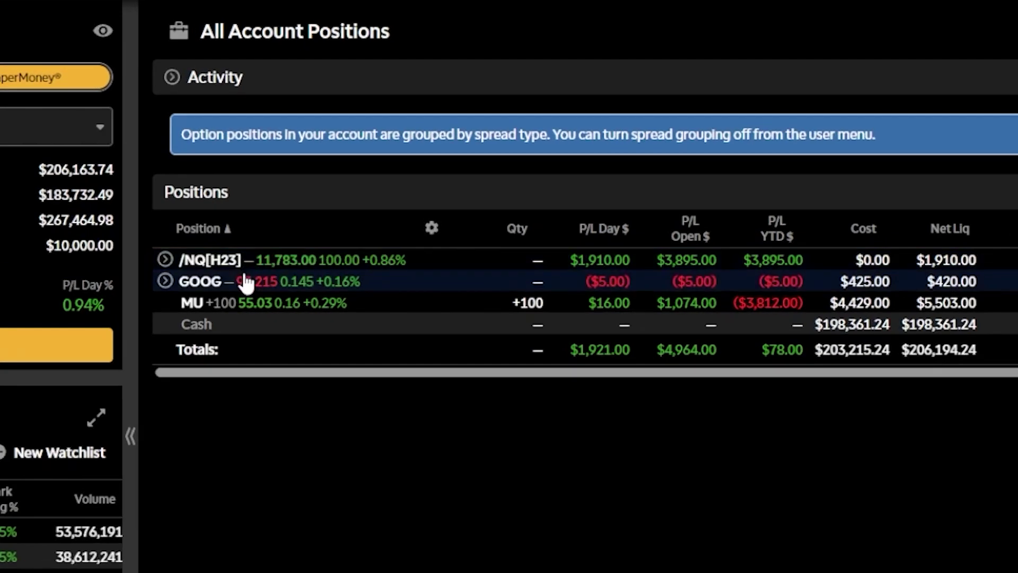
{"action": "left_click", "coordinate": [165, 283]}
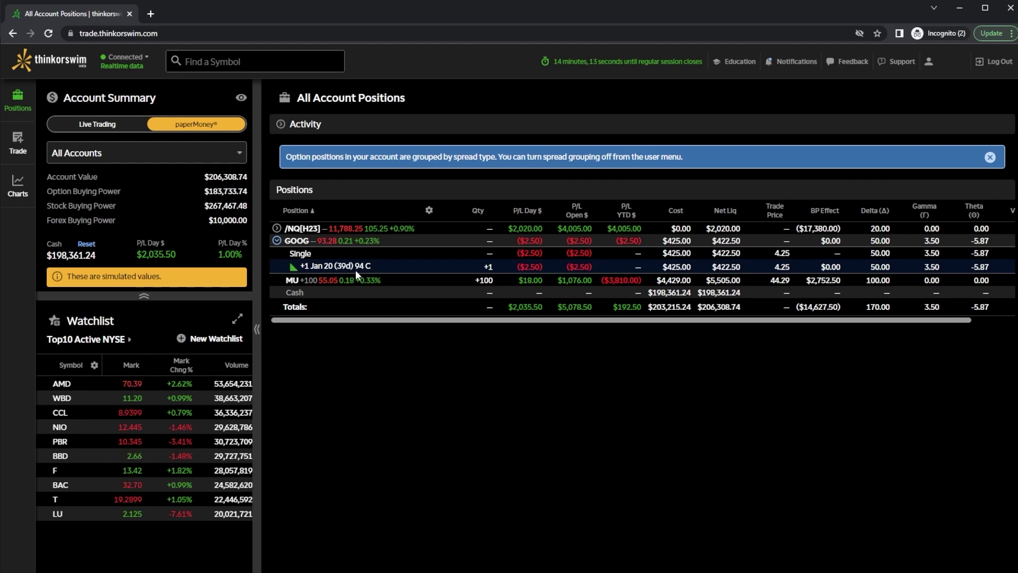
{"action": "left_click", "coordinate": [351, 266]}
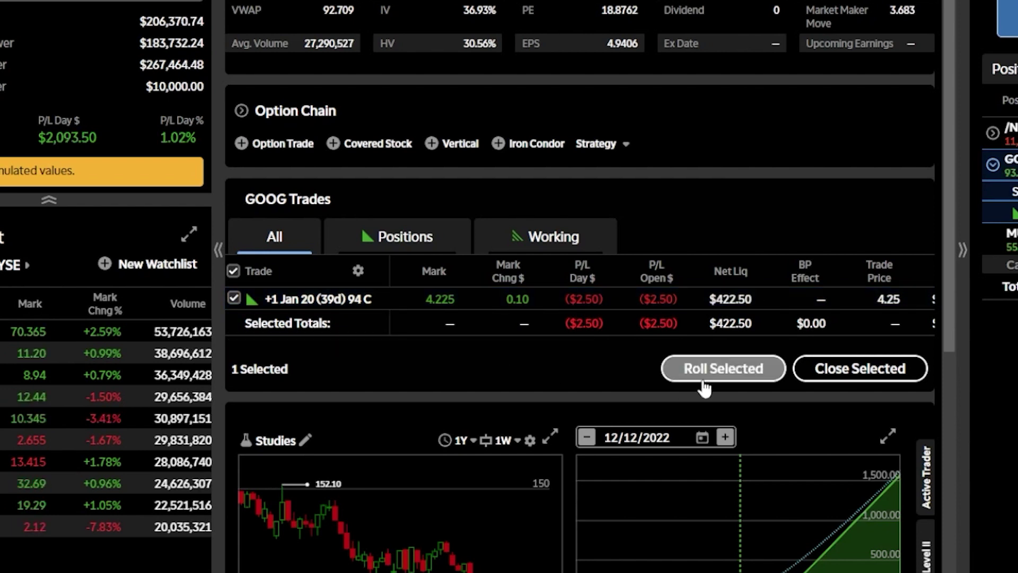
Close the selected GOOG Jan 20 94 call by reviewing and sending a MARKET Day order to sell 1 contract
{"action": "left_click", "coordinate": [849, 380]}
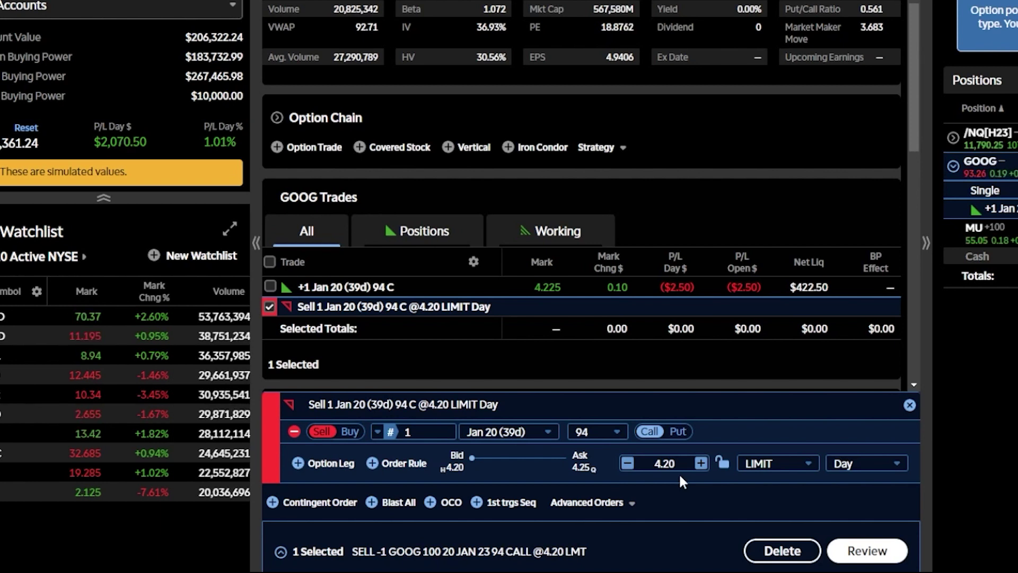
{"action": "left_click", "coordinate": [769, 465]}
{"action": "left_click", "coordinate": [788, 359]}
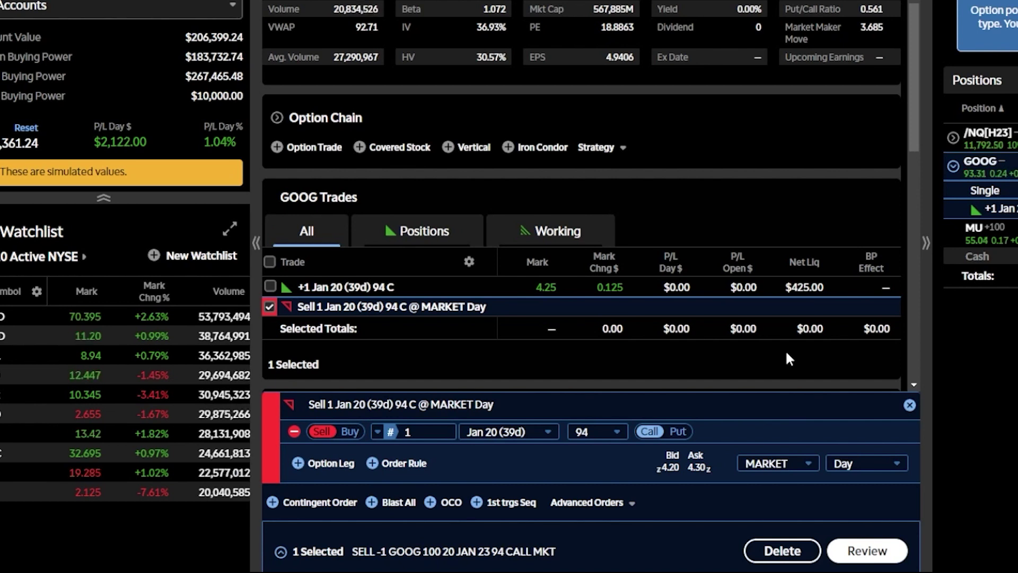
{"action": "left_click", "coordinate": [860, 551]}
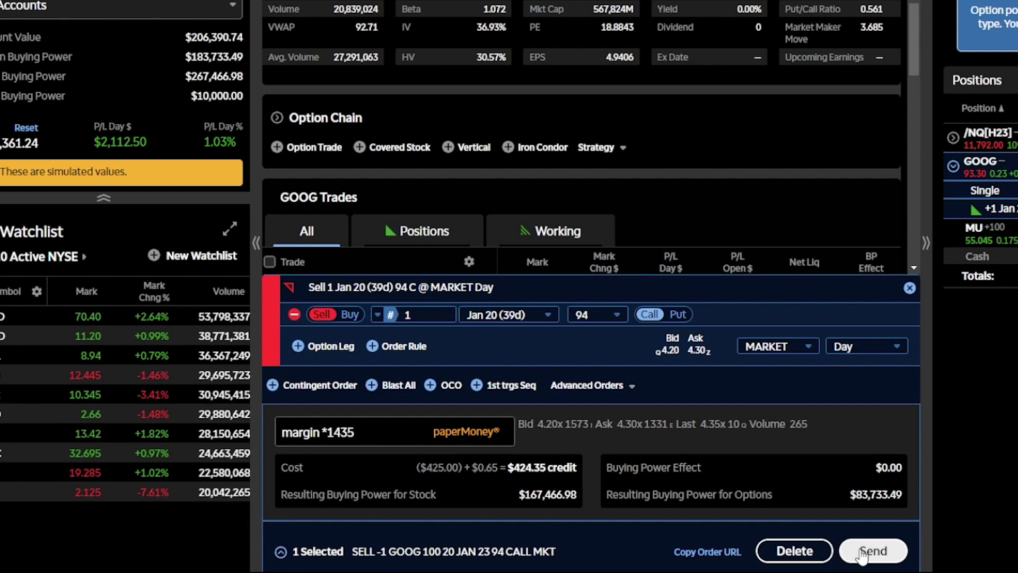
{"action": "left_click", "coordinate": [861, 553]}
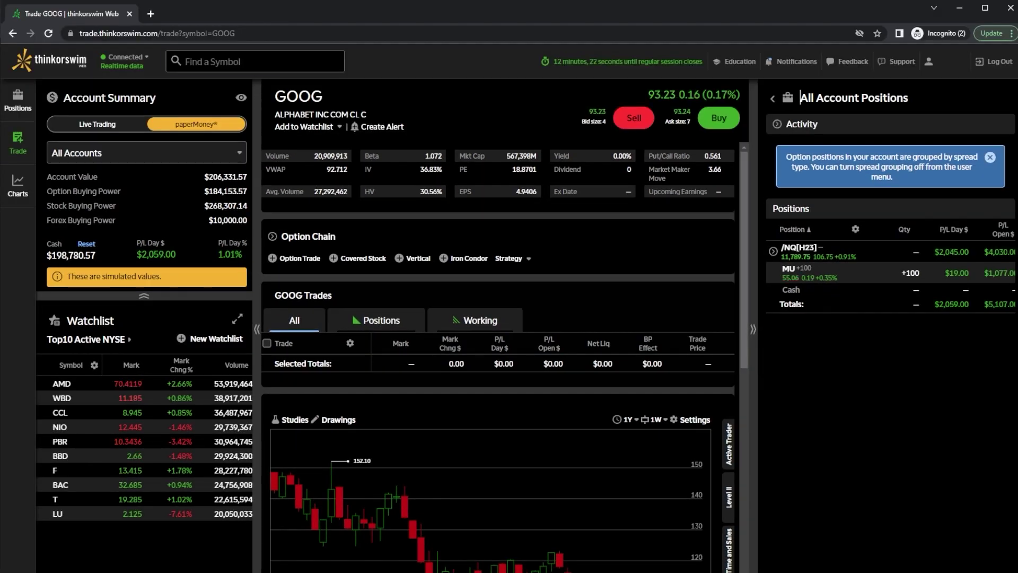
Look up AAPL and expand the December 16, 2022 expiration in its option chain
{"action": "left_click", "coordinate": [249, 61]}
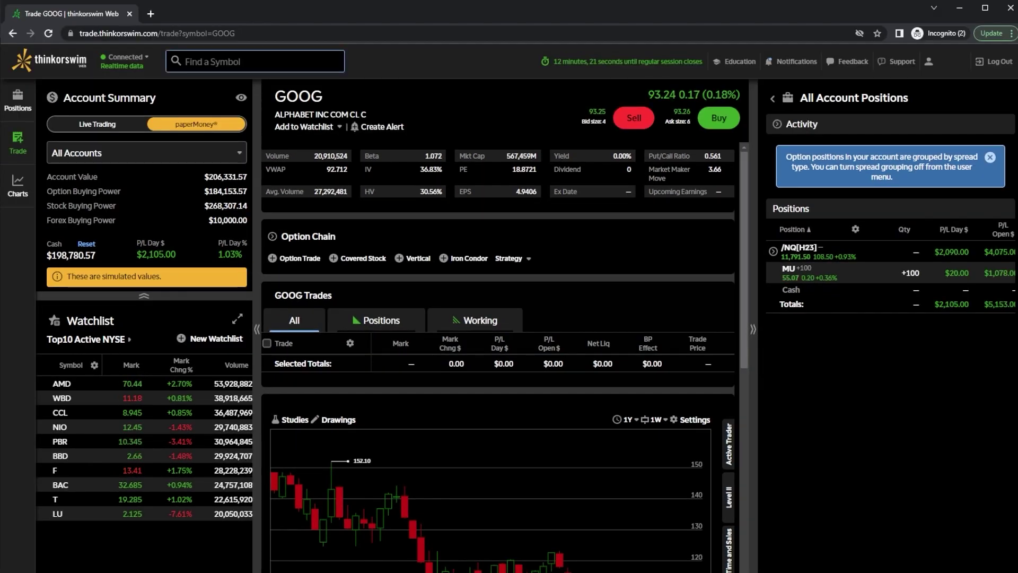
{"action": "type", "text": "A"}
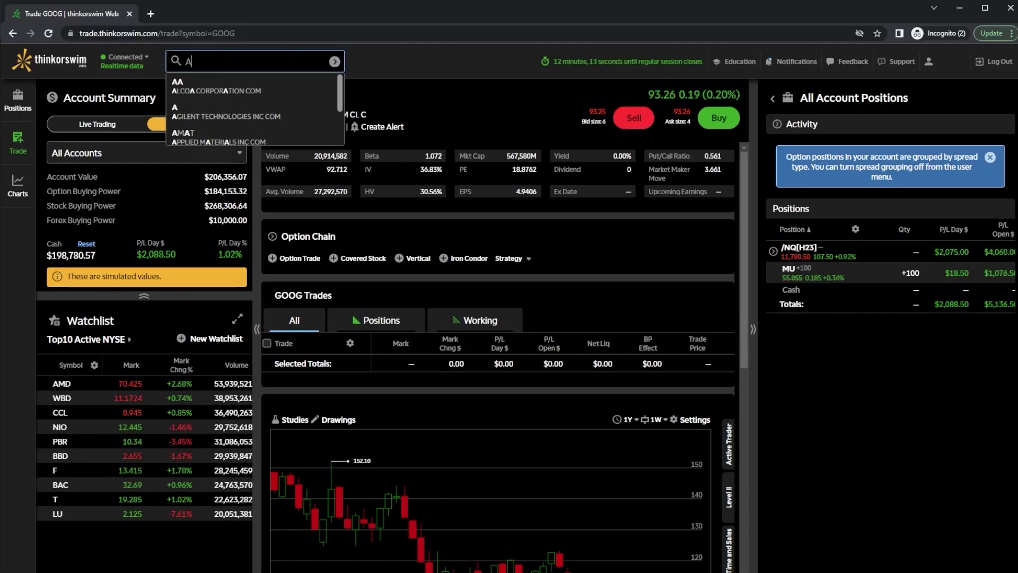
{"action": "type", "text": "APL"}
{"action": "key", "text": "Return"}
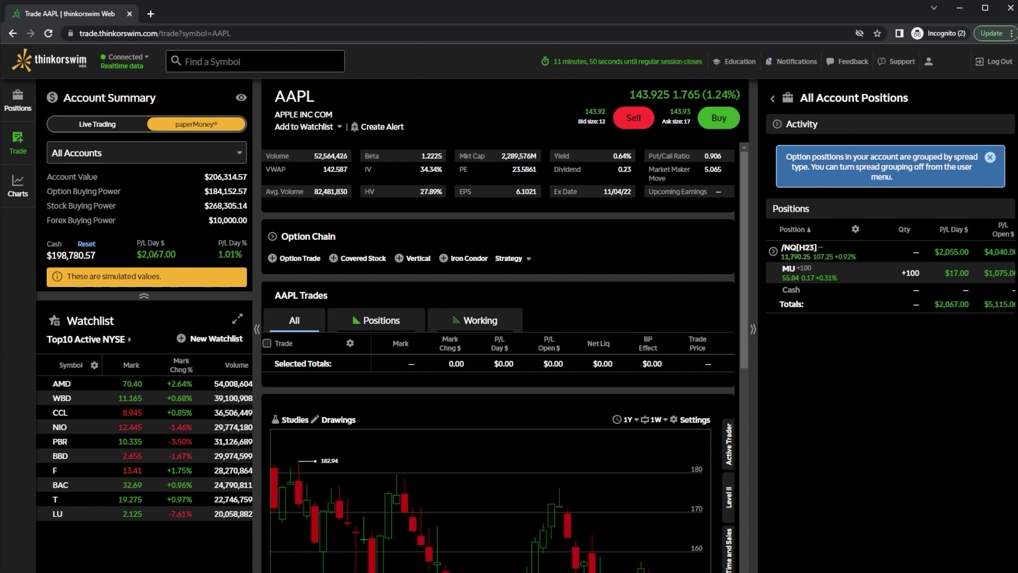
{"action": "left_click", "coordinate": [271, 238]}
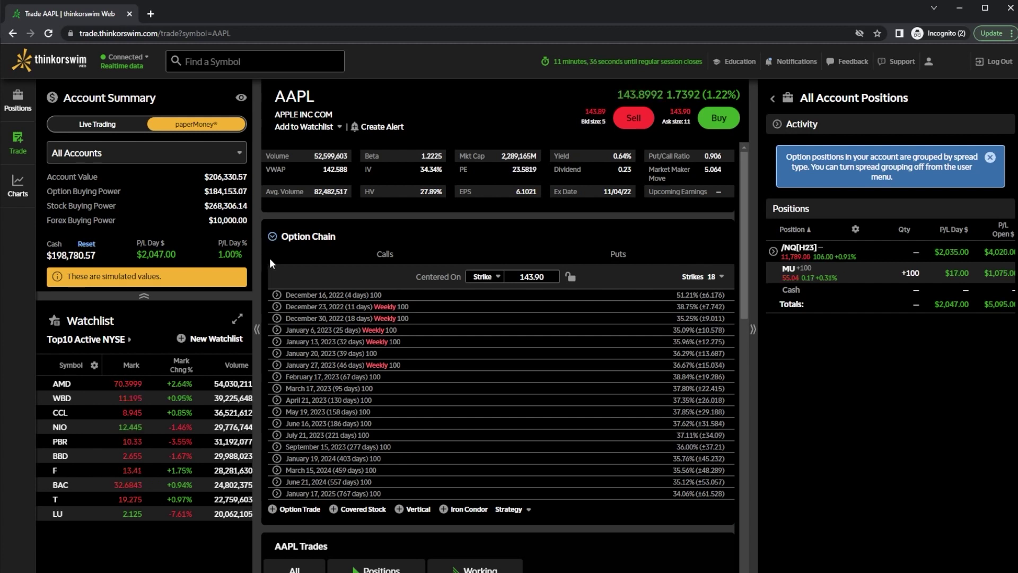
{"action": "left_click", "coordinate": [278, 297]}
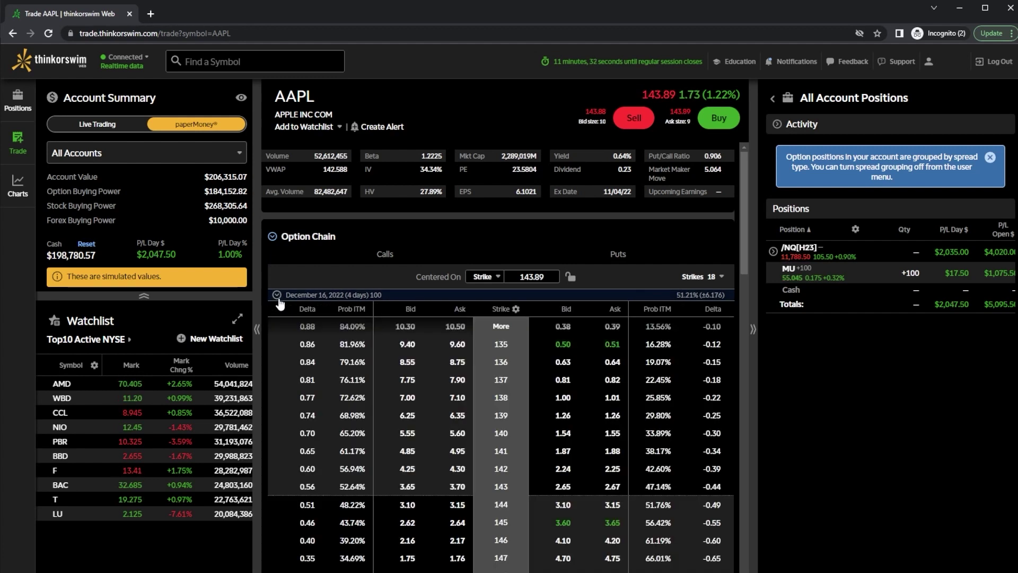
Create a limit order to buy 2 AAPL Dec 16 140 puts from the ask, with the limit price set to 1.30
{"action": "scroll", "coordinate": [502, 352], "scroll_direction": "down", "scroll_amount": 2}
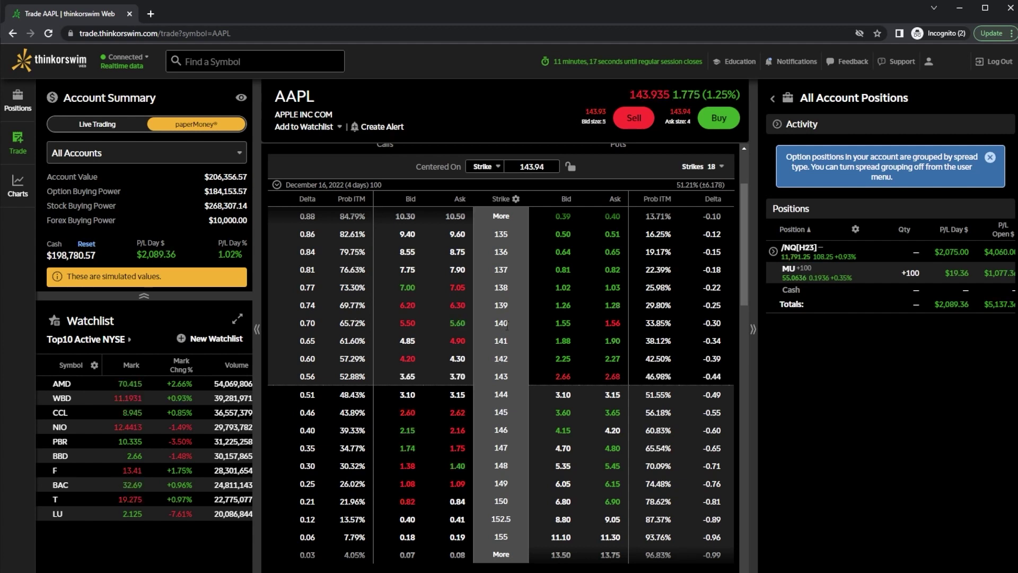
{"action": "left_click", "coordinate": [613, 325]}
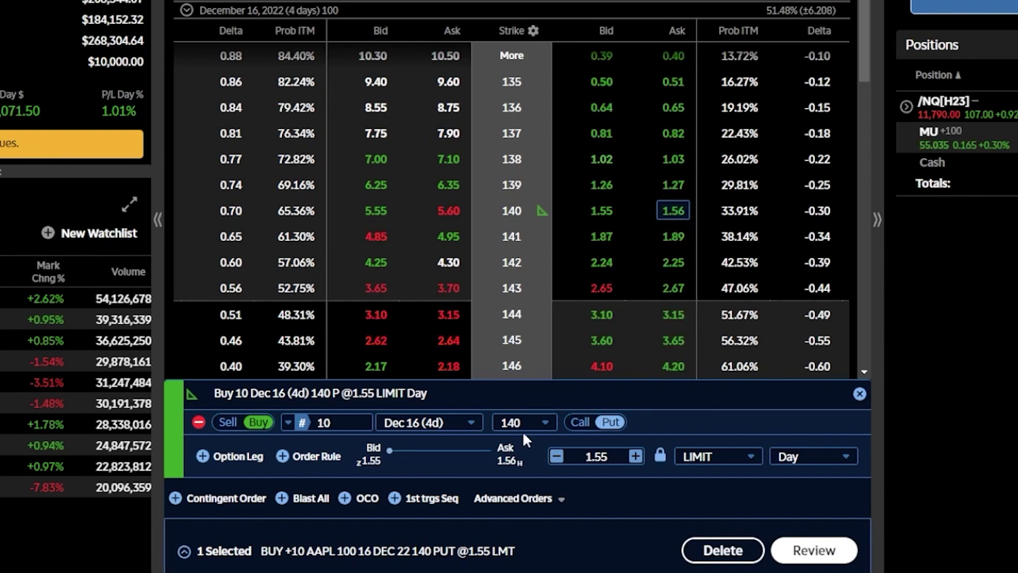
{"action": "double_click", "coordinate": [321, 423]}
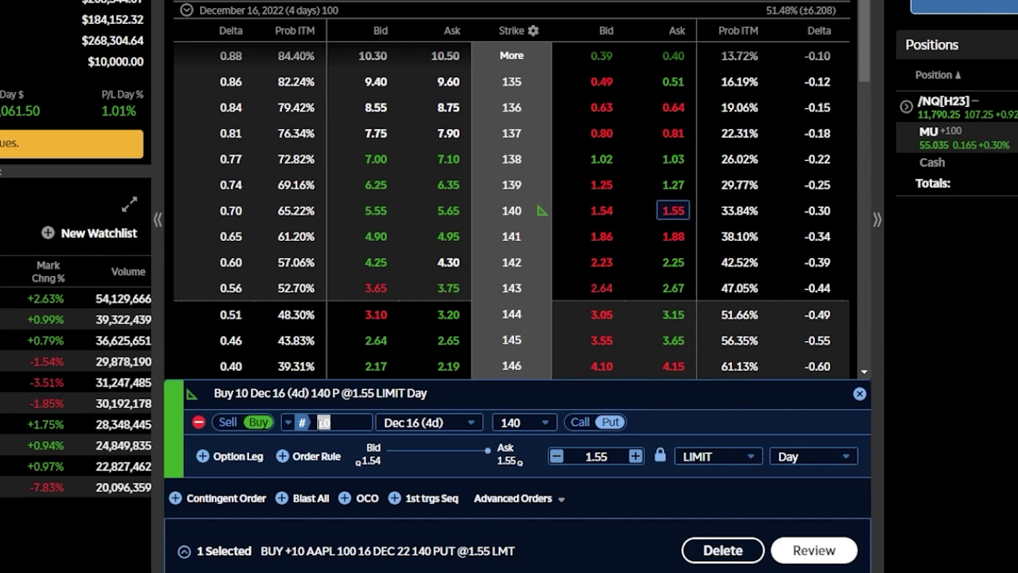
{"action": "type", "text": "2"}
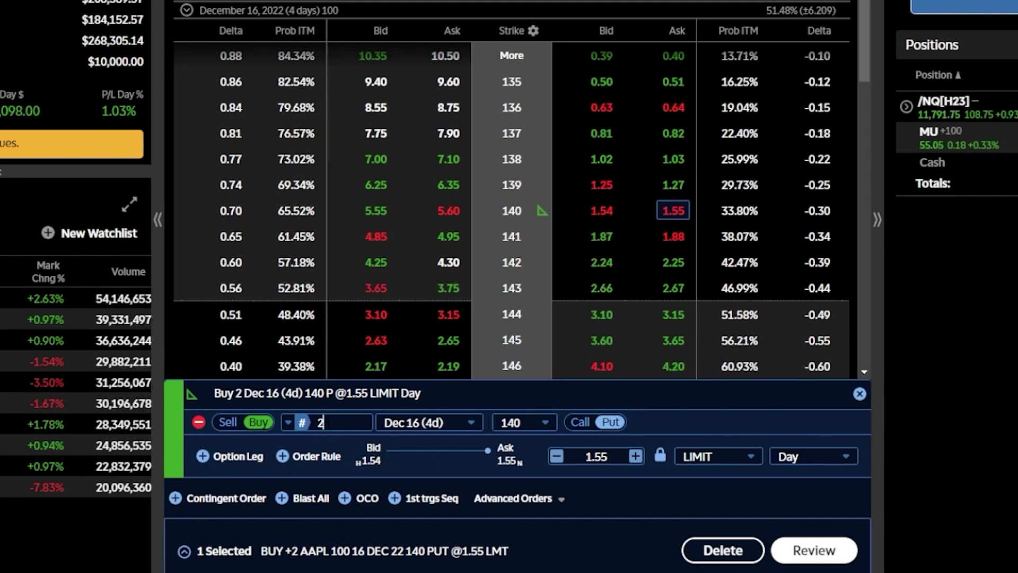
{"action": "left_click_drag", "start_coordinate": [609, 457], "coordinate": [585, 457]}
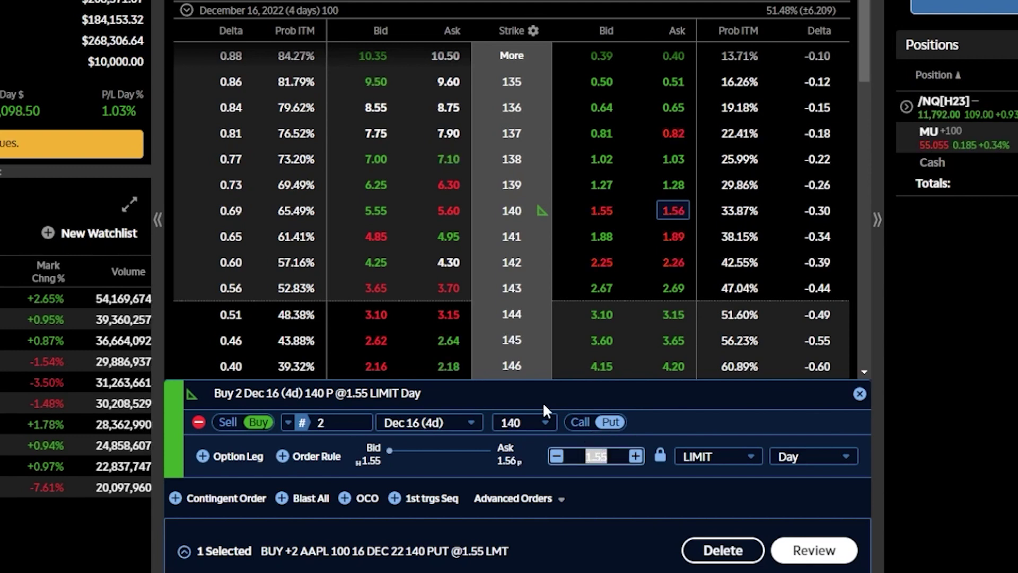
{"action": "type", "text": "1"}
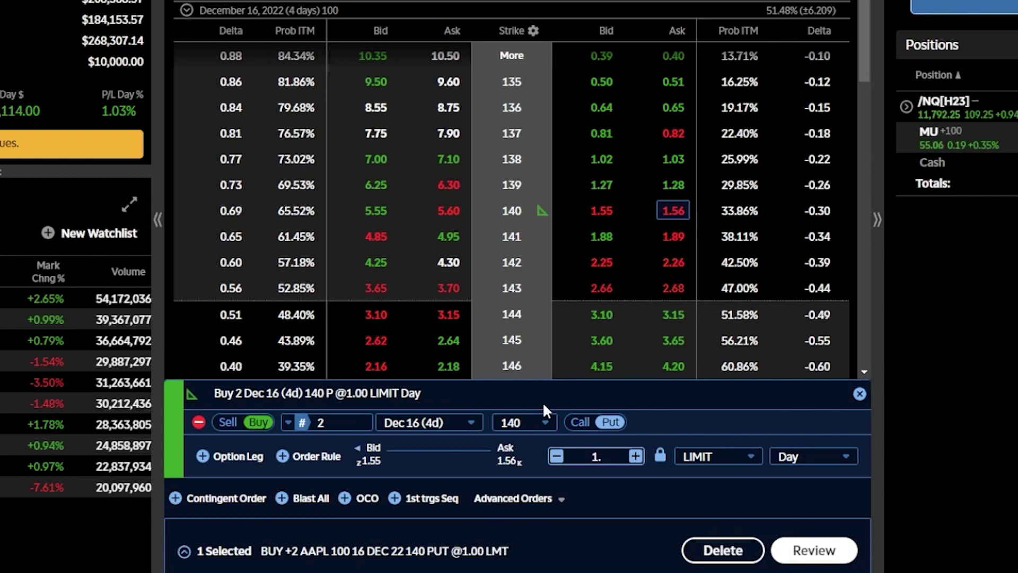
{"action": "type", "text": ".3"}
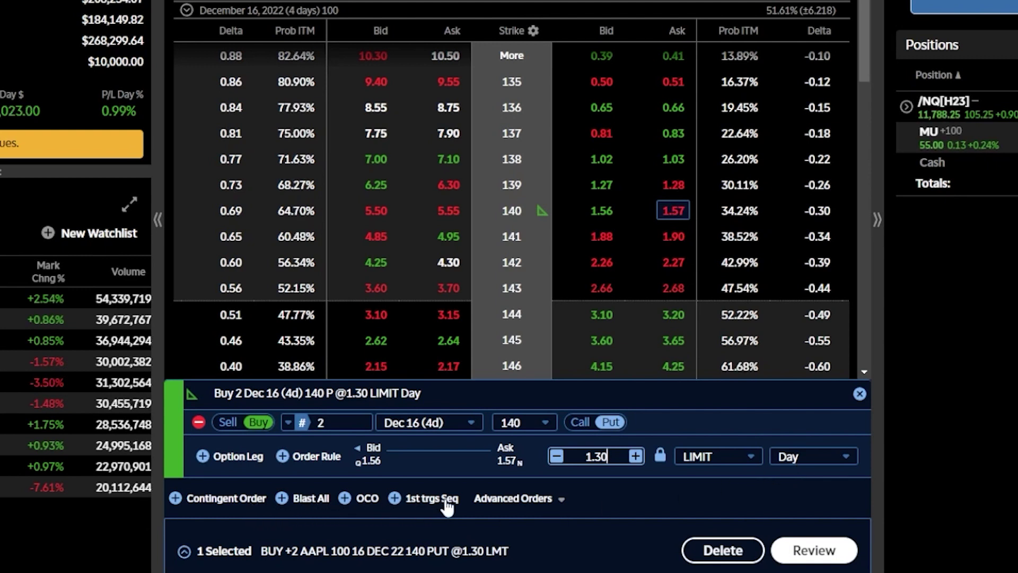
Turn the put order into a 1st trgs OCO order and set the sell limit price to 2
{"action": "left_click", "coordinate": [532, 506]}
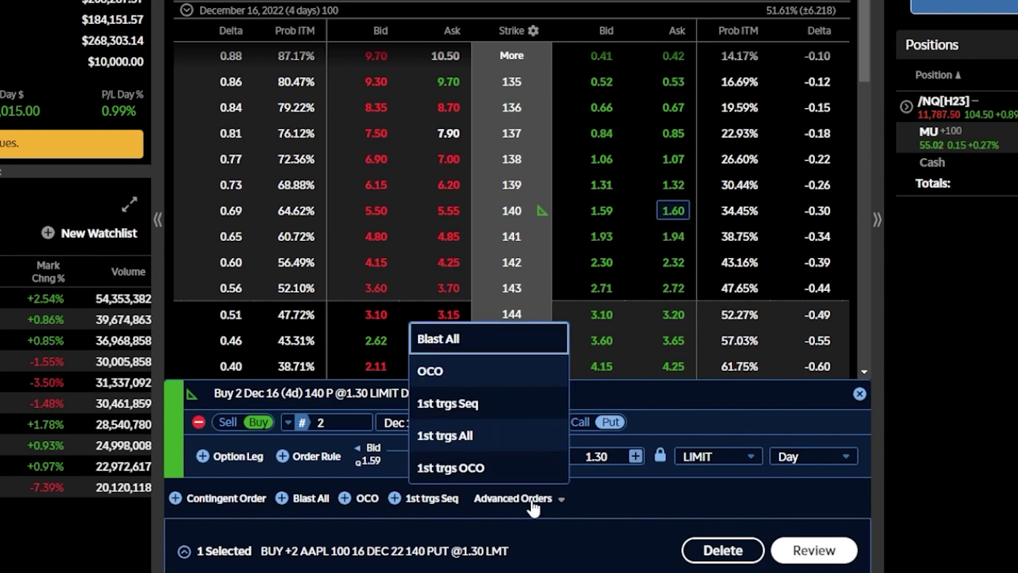
{"action": "left_click", "coordinate": [499, 469]}
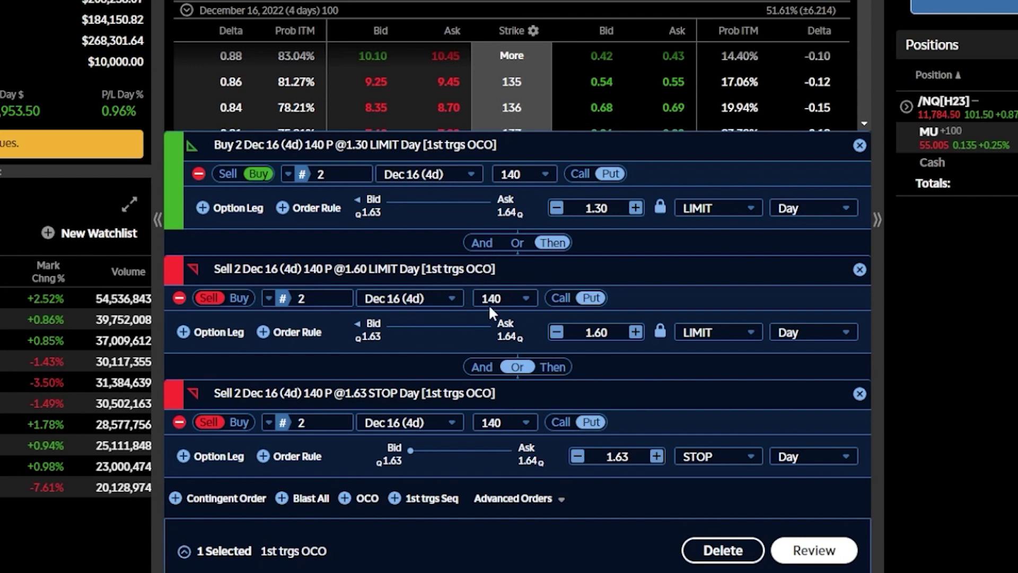
{"action": "left_click", "coordinate": [605, 331]}
{"action": "double_click", "coordinate": [599, 332]}
{"action": "type", "text": "2"}
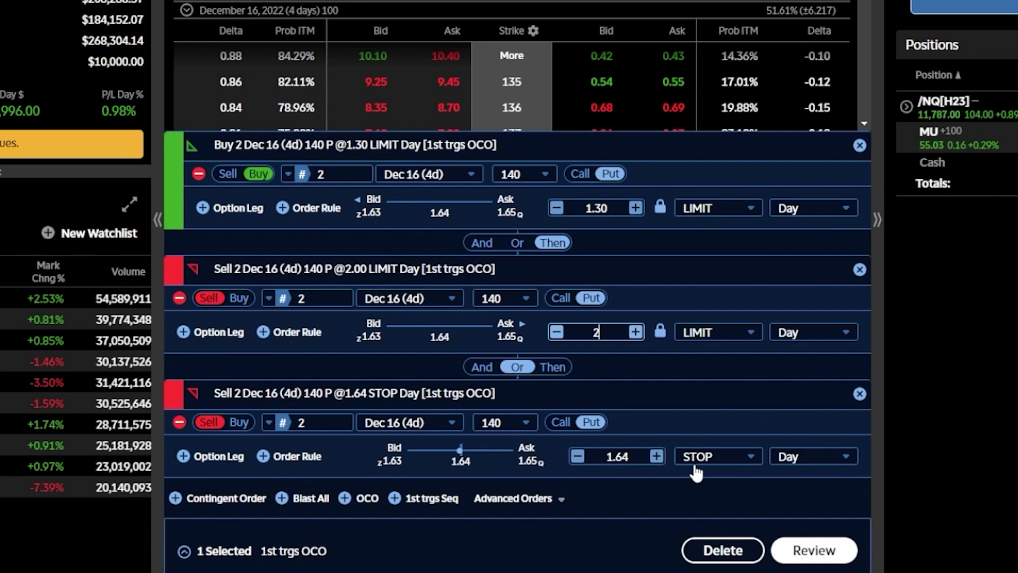
Set the price of the sell STOP order to 1.00
{"action": "left_click", "coordinate": [630, 462]}
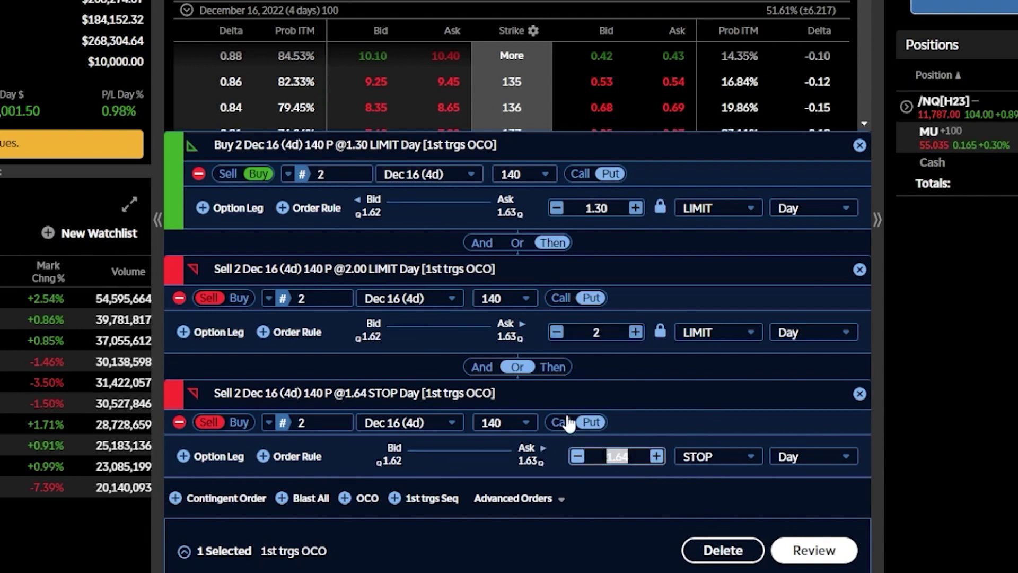
{"action": "type", "text": "1."}
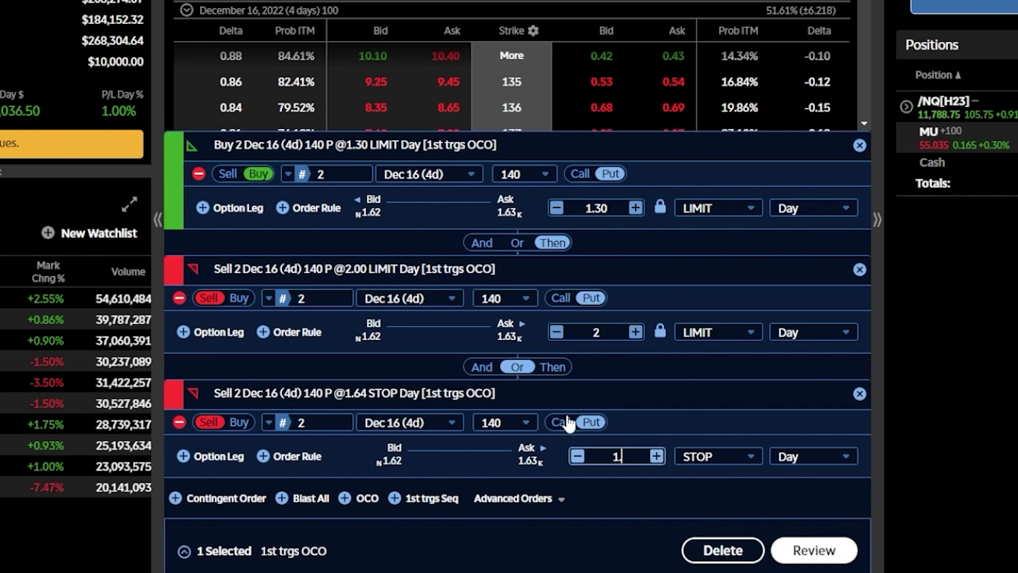
{"action": "type", "text": "00"}
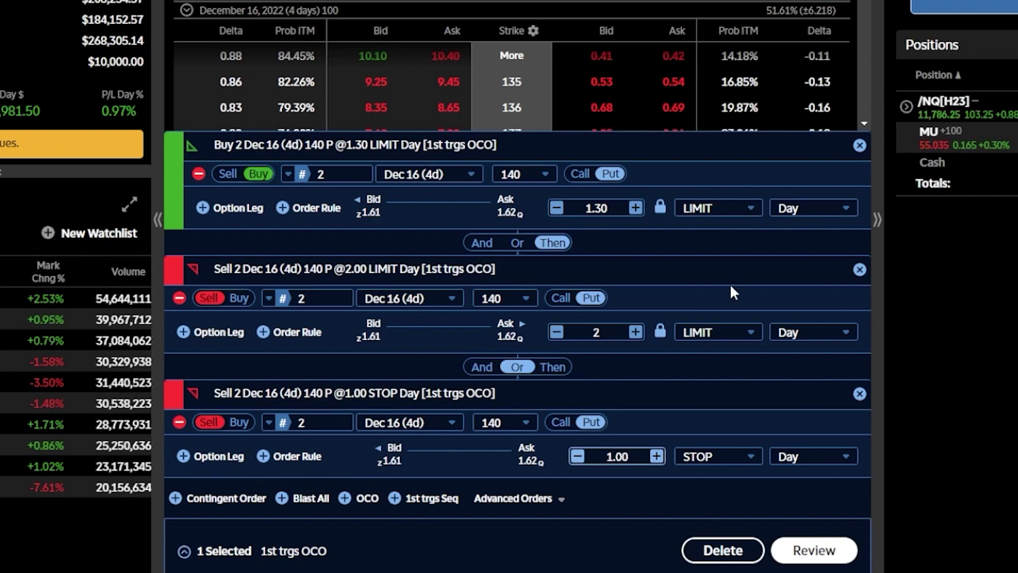
Set the time in force of both the sell LIMIT and sell STOP orders to GTC
{"action": "left_click", "coordinate": [801, 333]}
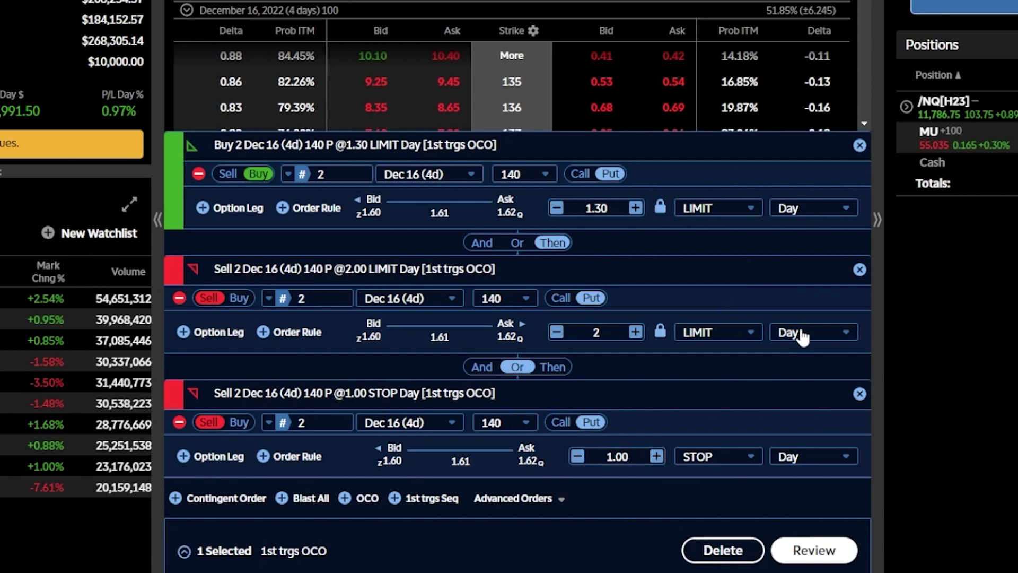
{"action": "left_click", "coordinate": [804, 390]}
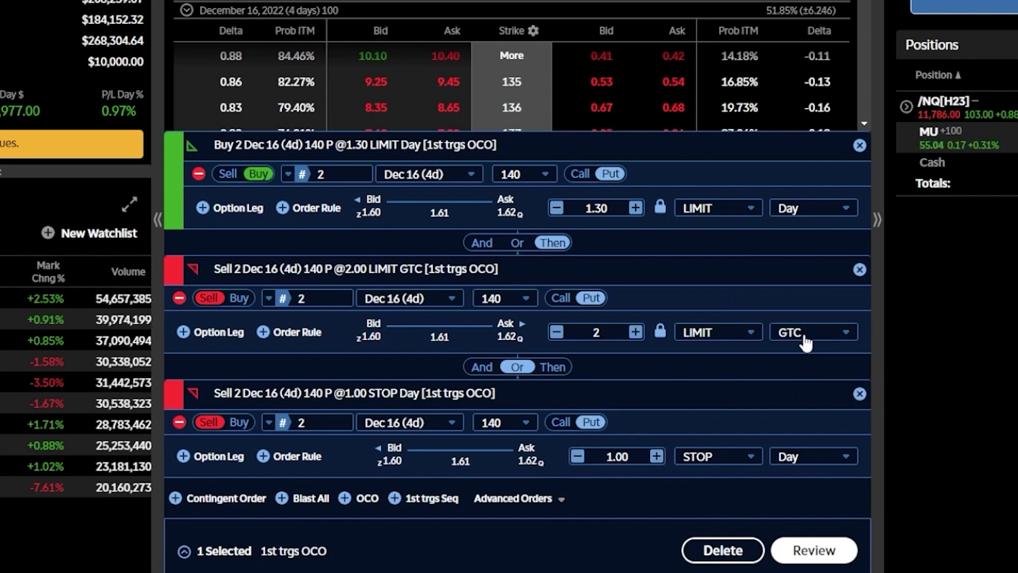
{"action": "left_click", "coordinate": [815, 467]}
{"action": "left_click", "coordinate": [805, 513]}
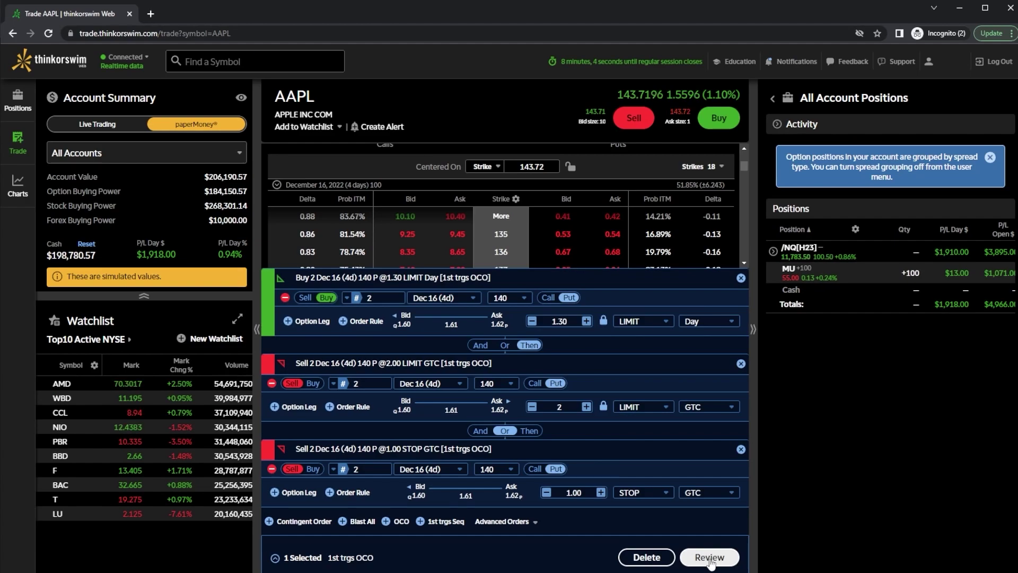
Review and send the AAPL 1st trgs OCO order
{"action": "left_click", "coordinate": [709, 557]}
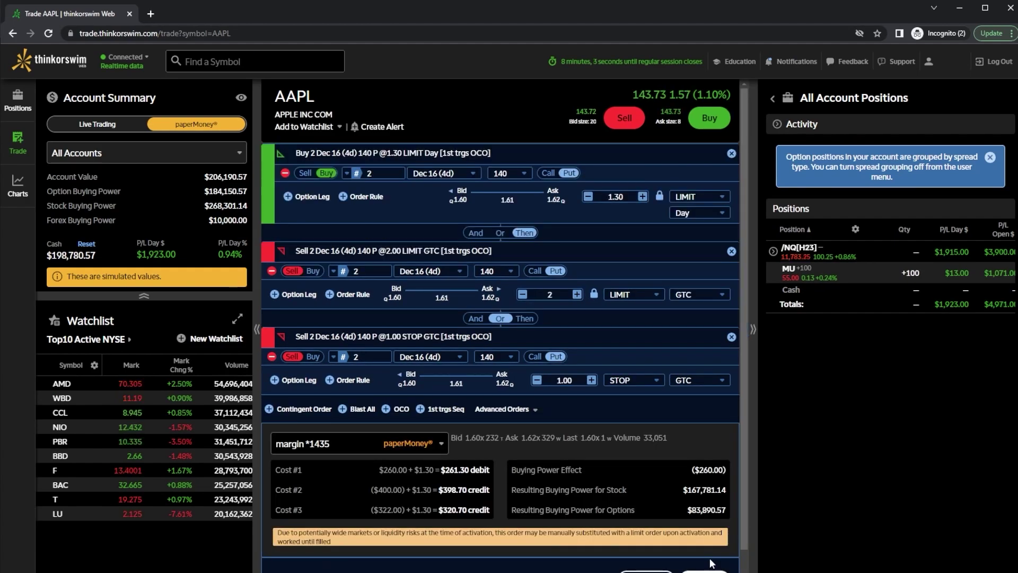
{"action": "scroll", "coordinate": [712, 563], "scroll_direction": "down", "scroll_amount": 1}
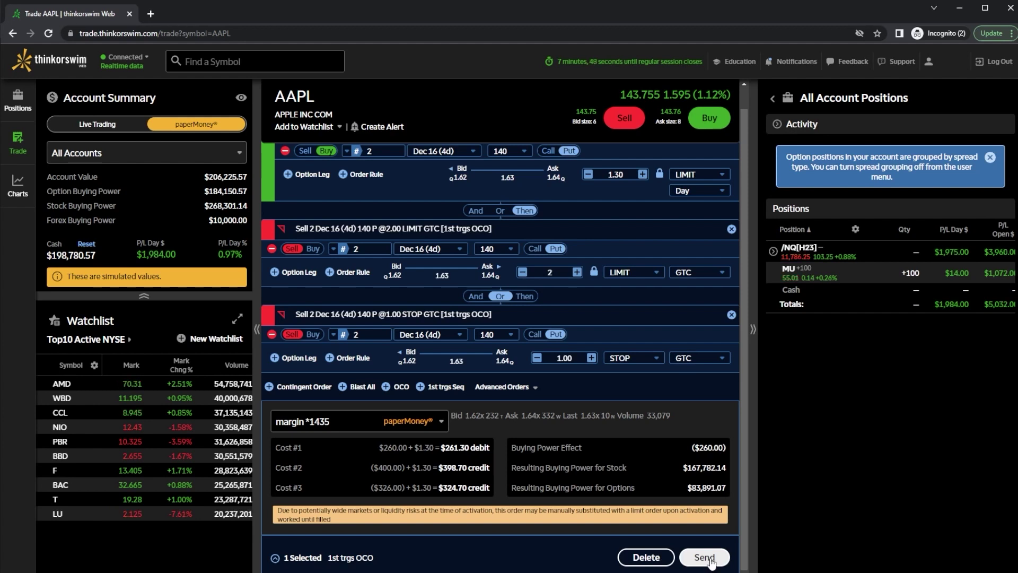
{"action": "left_click", "coordinate": [705, 557]}
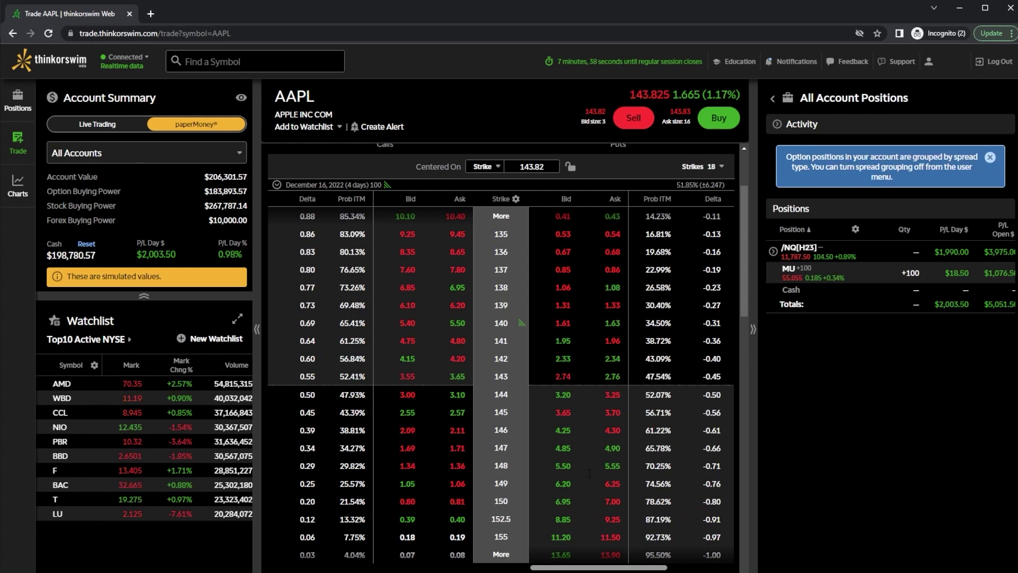
Open the all-account positions page and expand the Activity section to view the working orders
{"action": "left_click", "coordinate": [20, 104]}
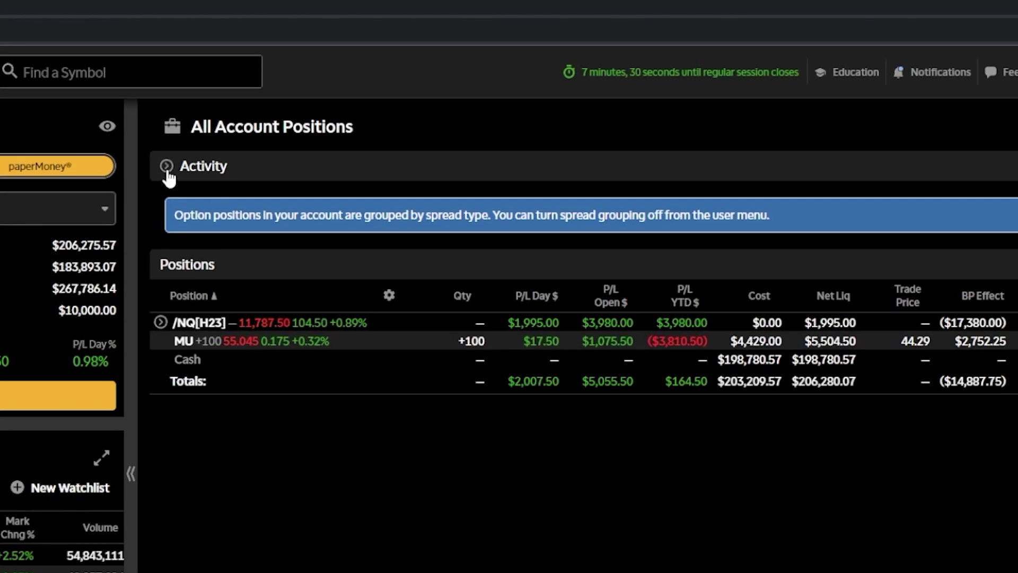
{"action": "left_click", "coordinate": [281, 125]}
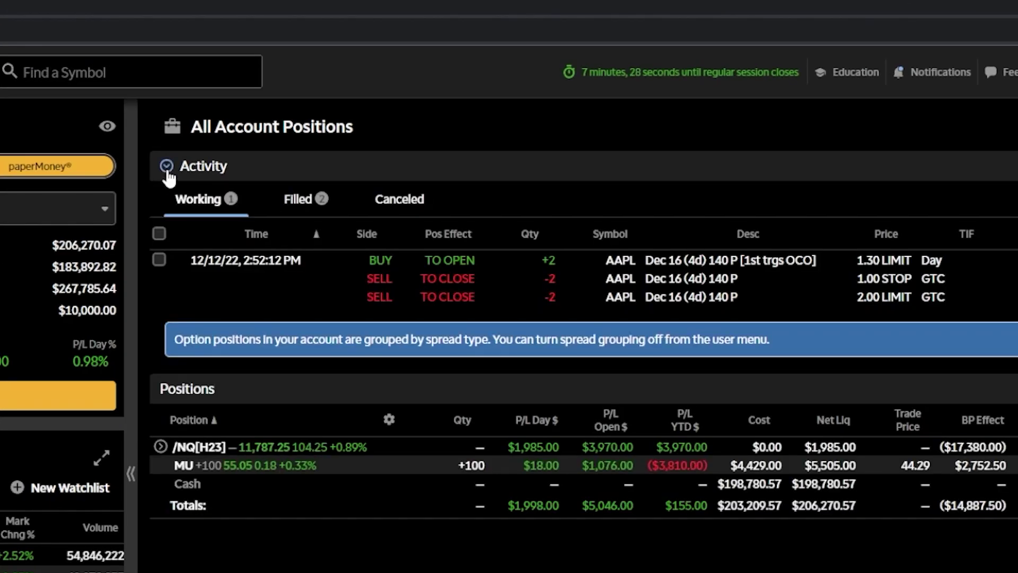